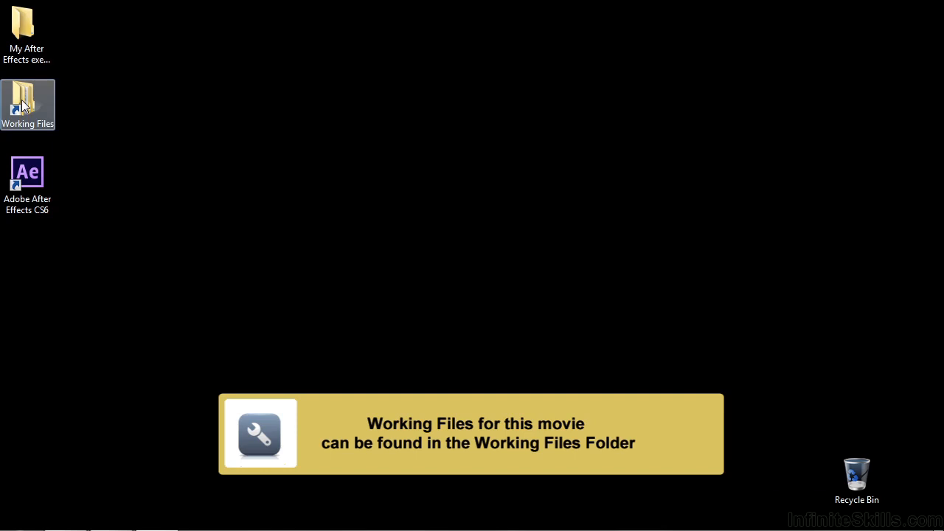
Step: Open the project 0202-walk-through.aep from the After Effects projects folder inside Working Files
double_click(24, 106)
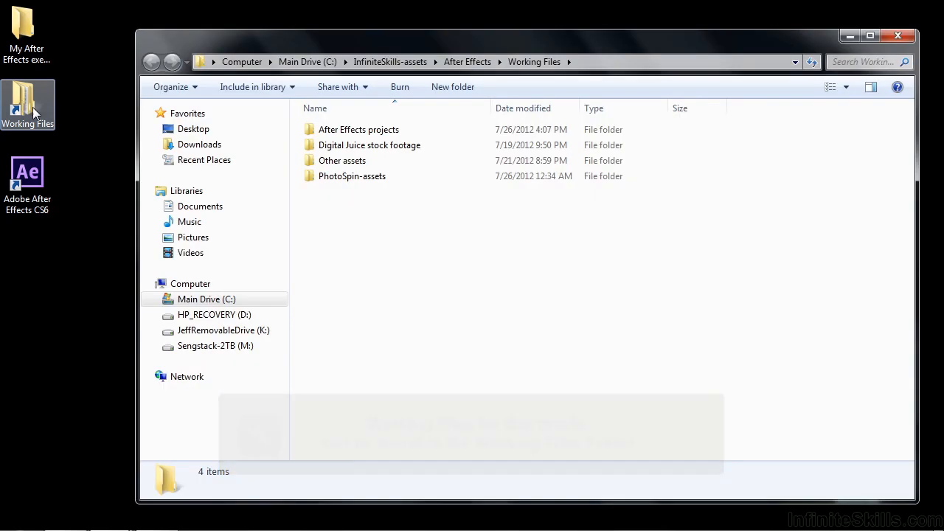
double_click(331, 137)
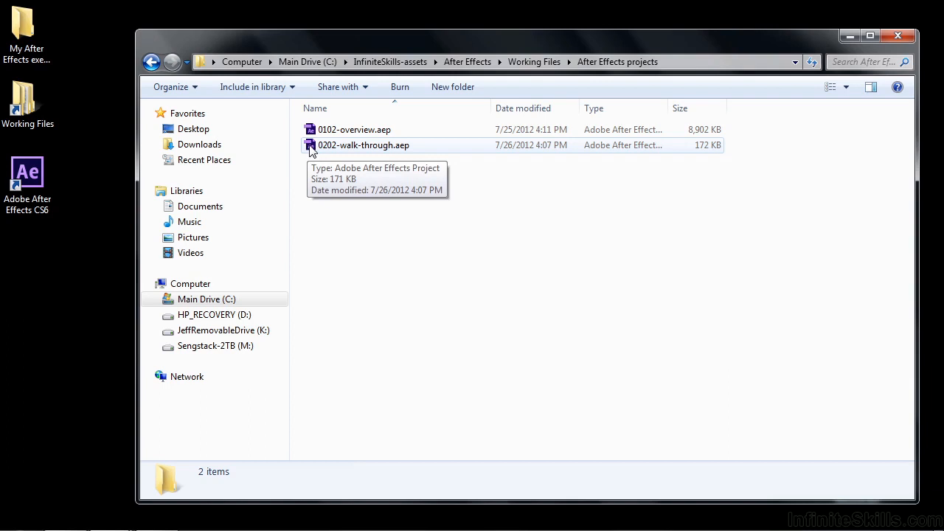
double_click(309, 147)
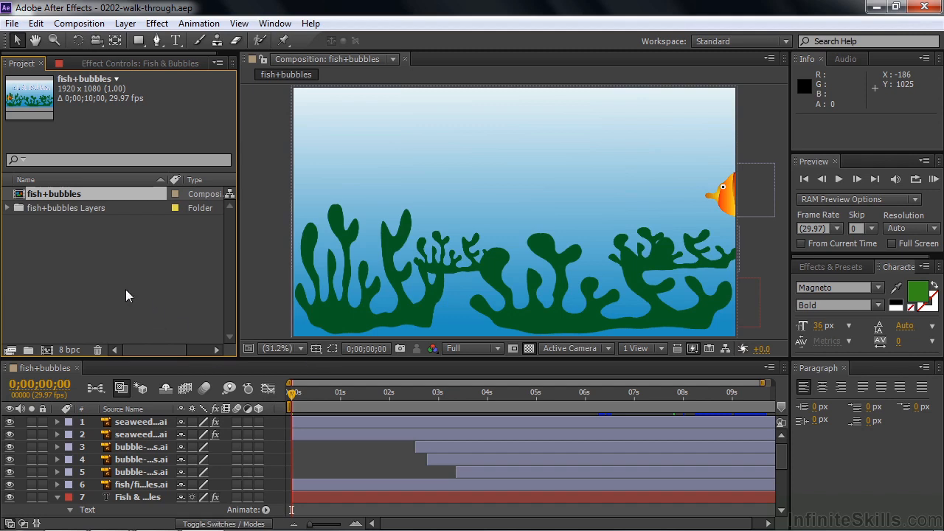
Step: Browse PhotoSpin-assets for fish+bubbles.ai as replacement footage for the bubble-1 layer file, cancel without replacing, and collapse the fish+bubbles Layers folder
left_click(8, 208)
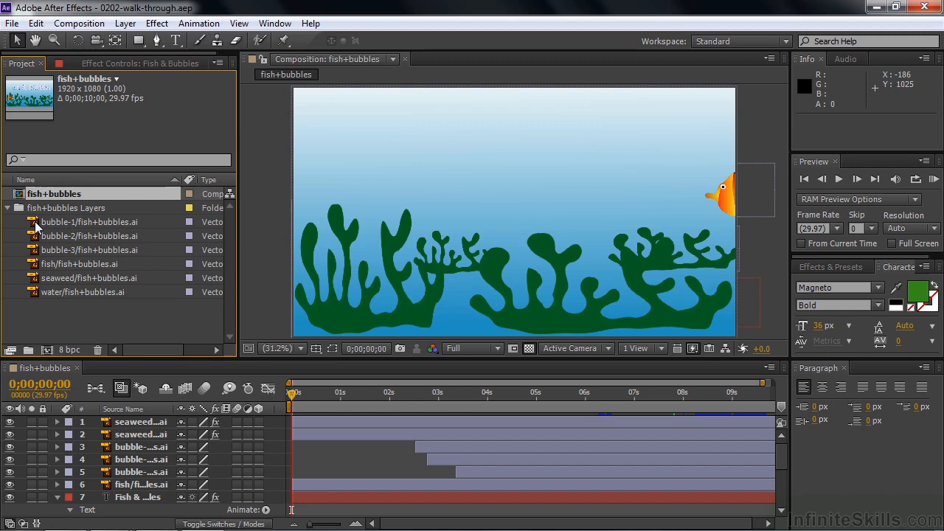
right_click(35, 228)
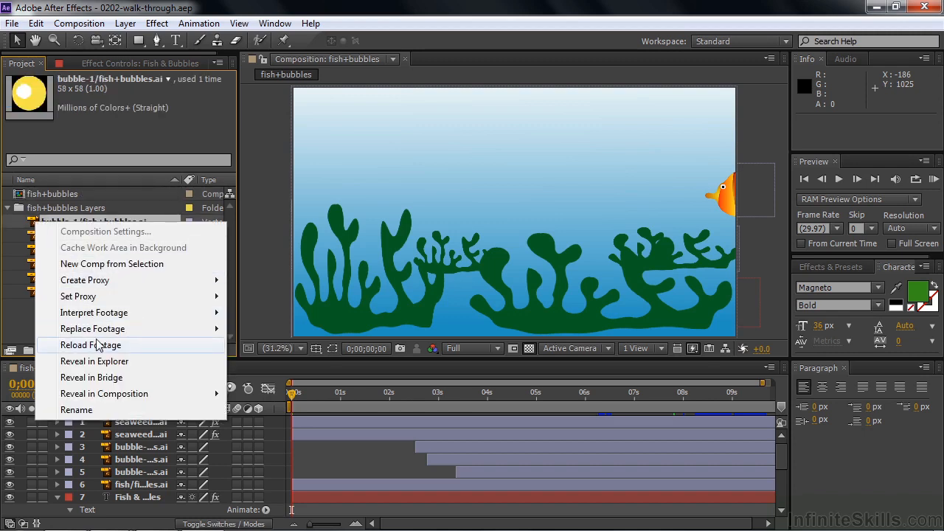
mouse_move(105, 334)
left_click(258, 328)
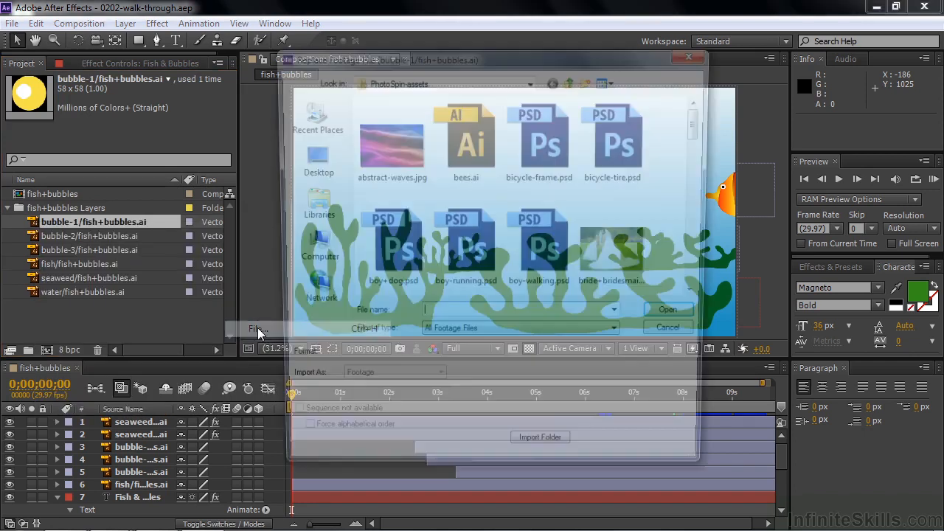
left_click(572, 80)
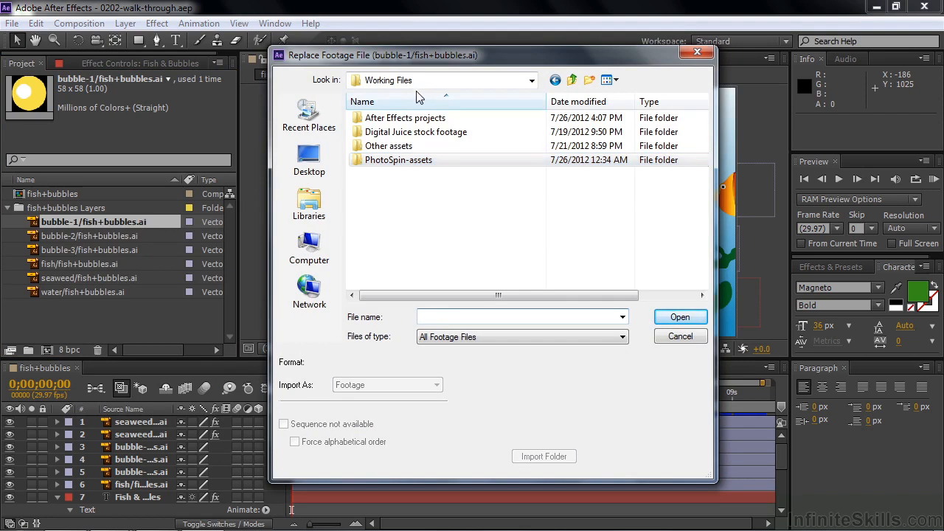
double_click(370, 163)
left_click_drag(702, 122, 711, 177)
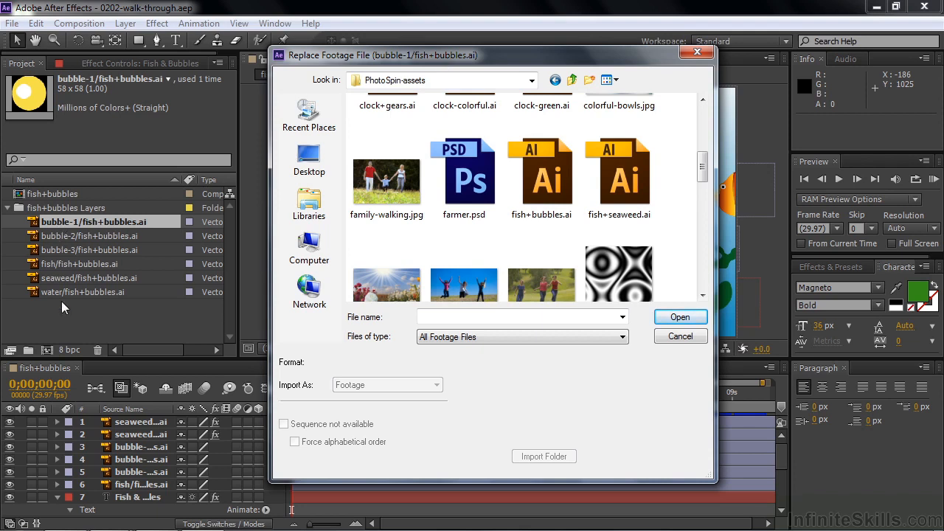
left_click(677, 334)
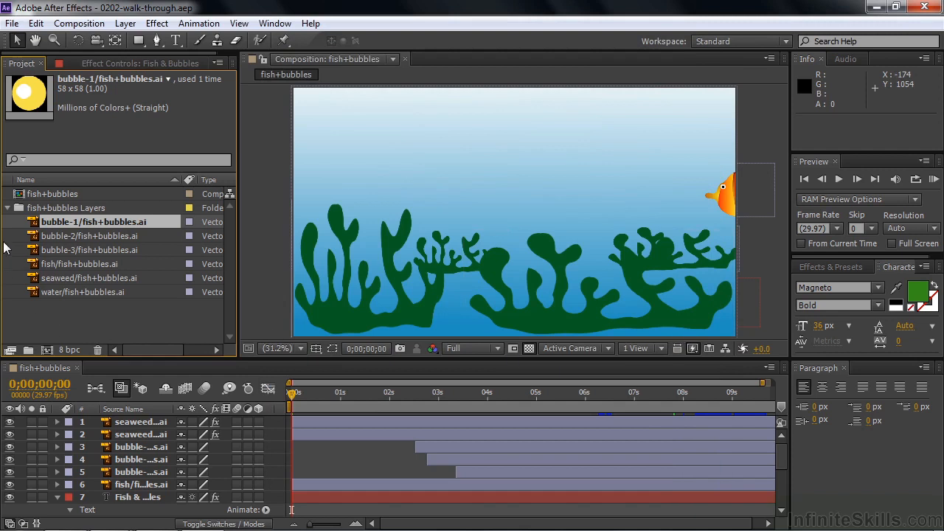
left_click(8, 208)
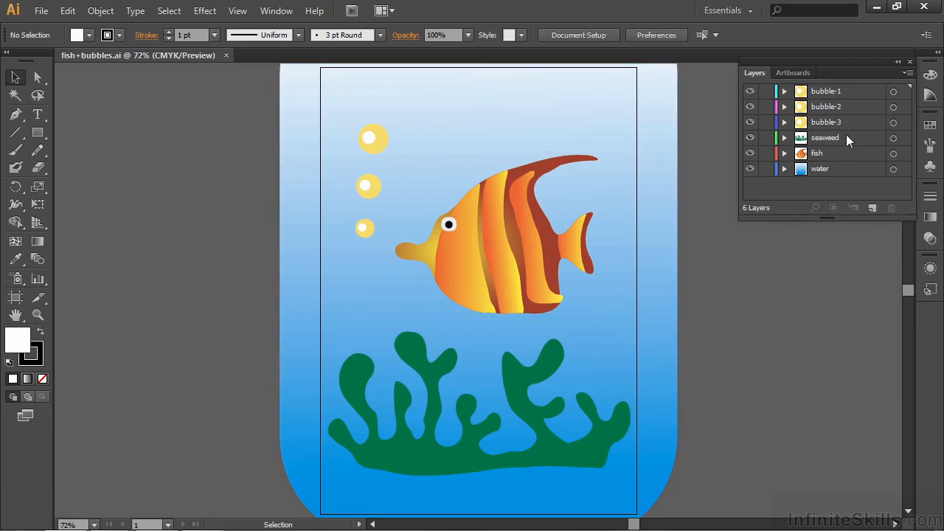
Step: Switch to Illustrator and examine the grouped parts inside the fish layer of fish+bubbles.ai, leaving the layer collapsed
left_click(784, 153)
left_click(800, 169)
mouse_move(907, 135)
left_mouse_down()
mouse_move(909, 186)
mouse_move(900, 134)
left_mouse_up()
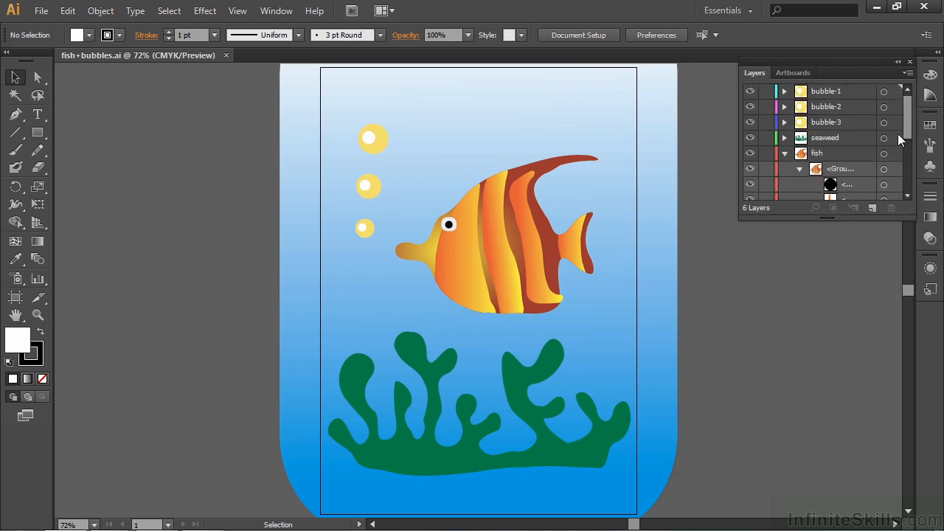
left_click(784, 153)
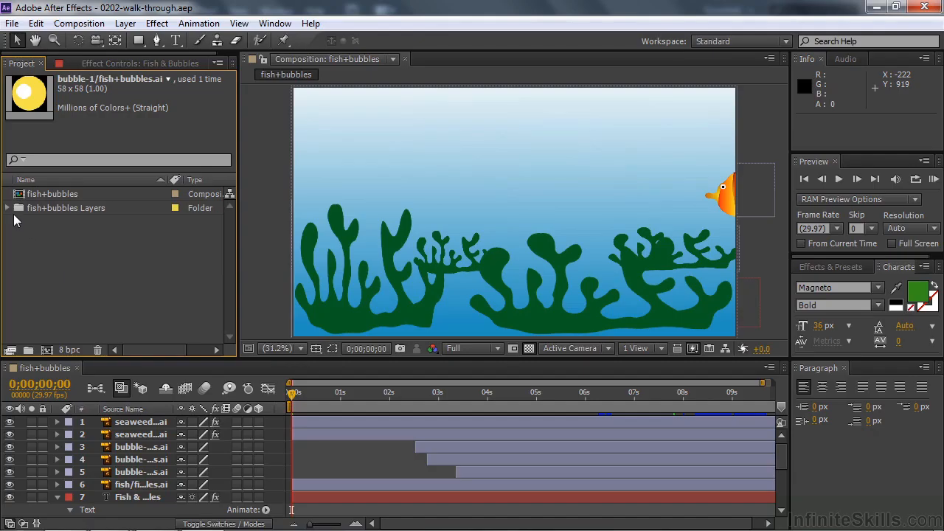
Step: Back in After Effects, collapse the title text layer's properties and select the seaweed footage inside the fish+bubbles Layers folder
left_click(8, 209)
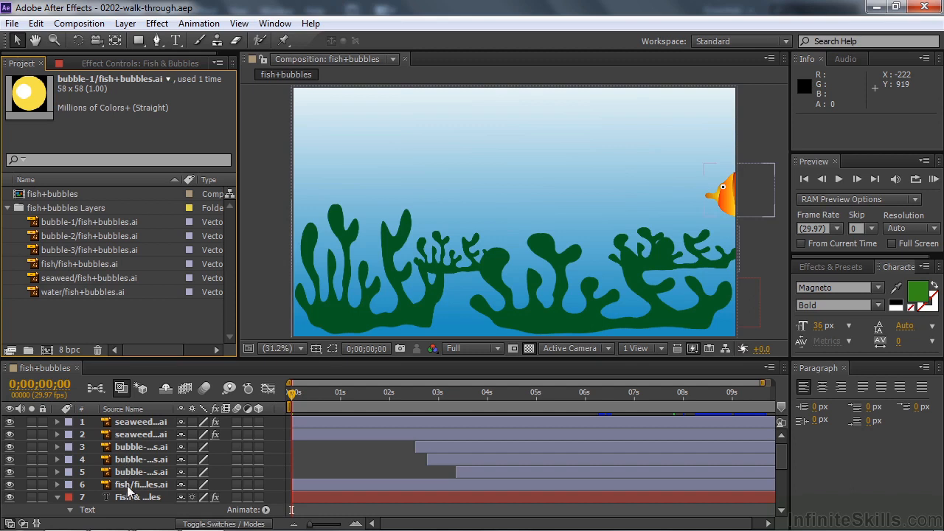
left_click(58, 498)
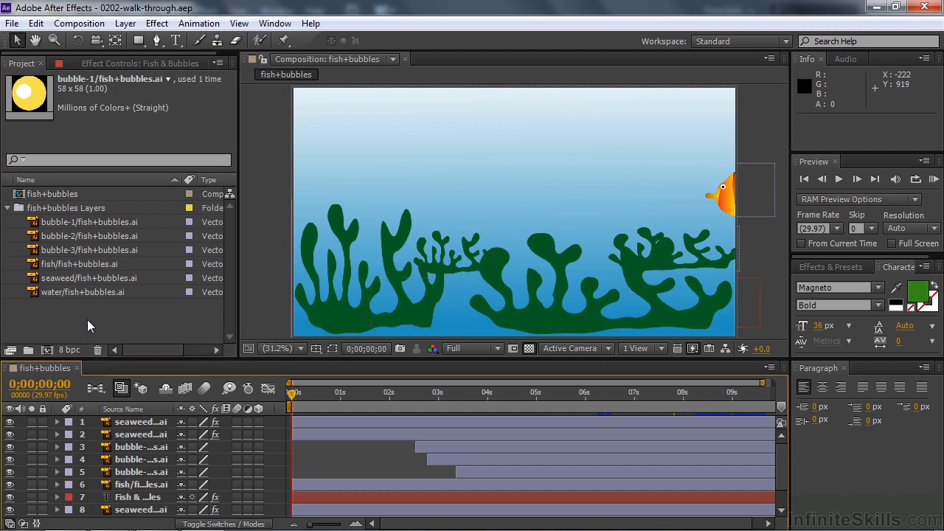
left_click(43, 279)
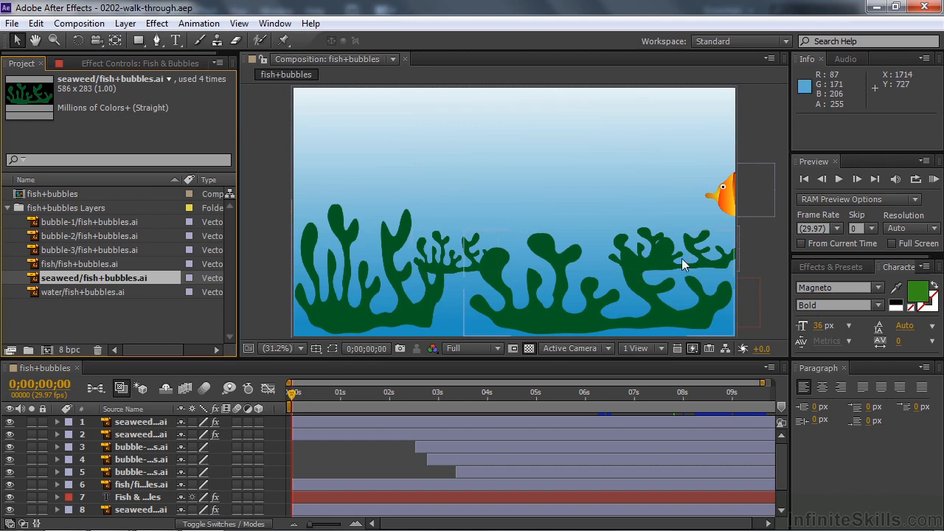
Step: Select all four seaweed layers (1, 2, 8 and 9) in the timeline and reveal their Scale properties
left_click(120, 425)
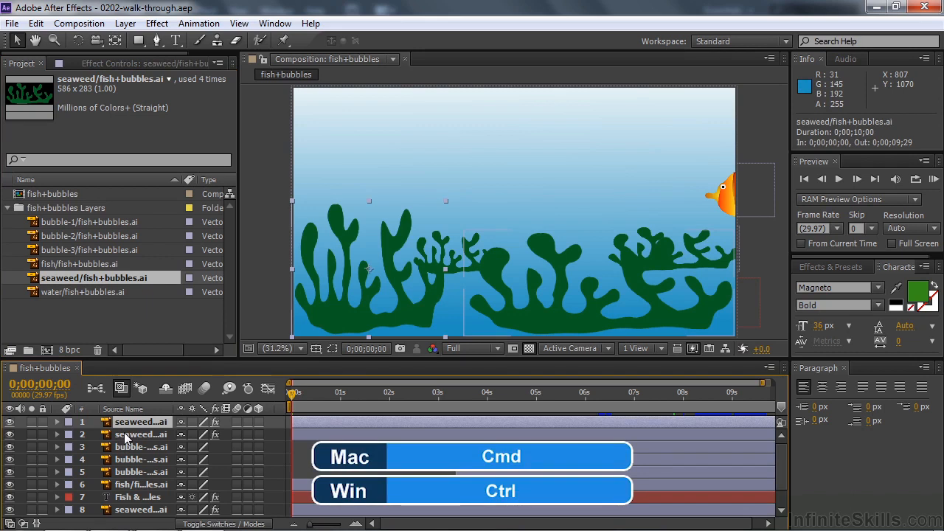
left_click(125, 439, "ctrl")
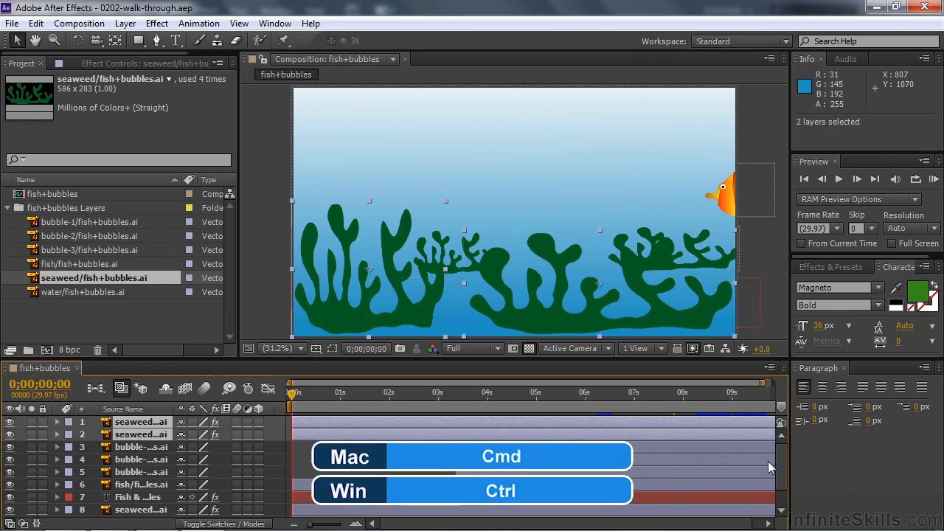
scroll(781, 476, "down", 2)
left_click(136, 487, "ctrl")
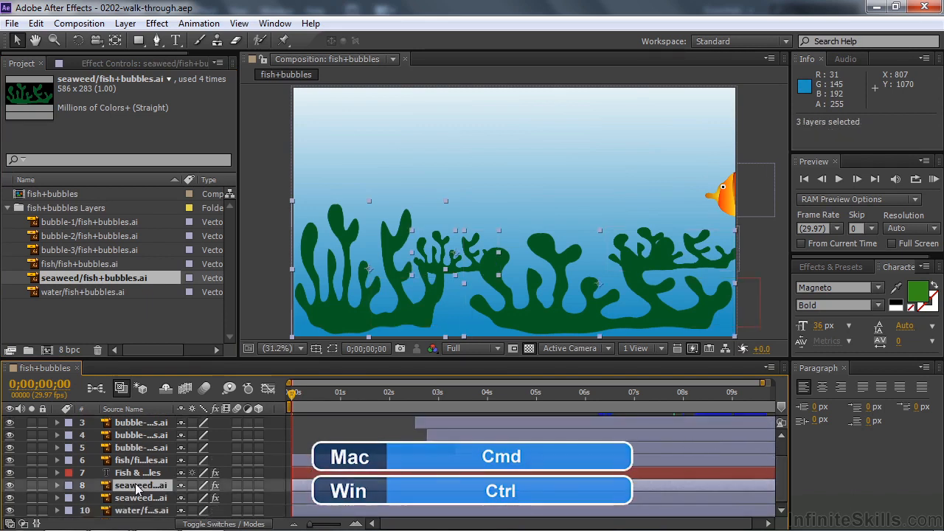
left_click(140, 499, "shift")
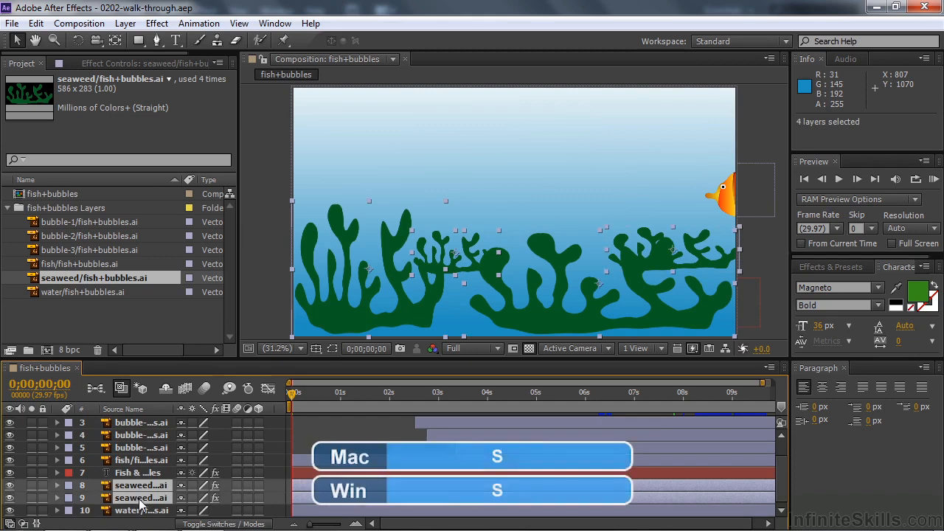
key("s")
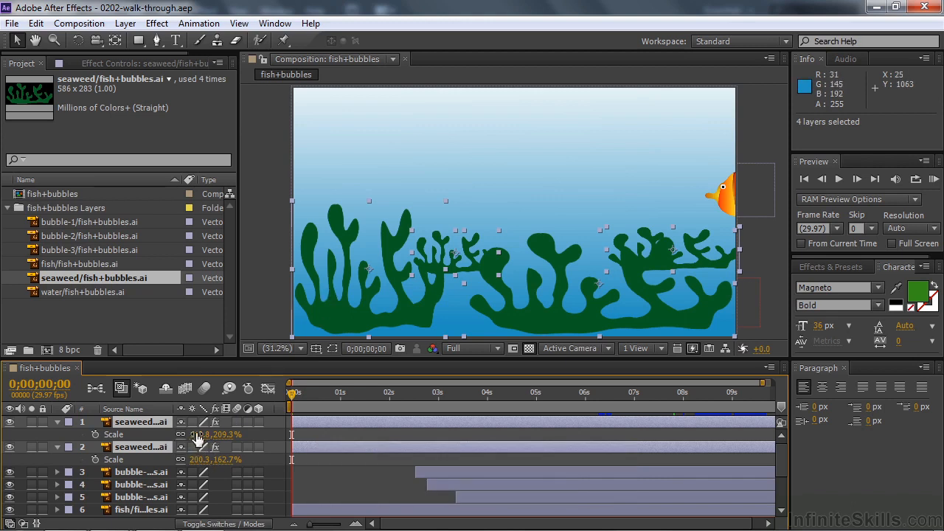
Step: Compare the Scale values of the seaweed copies, selecting layers 1, 8 and 9 individually to identify each in the composition
left_click_drag(216, 441, 201, 437)
left_click_drag(199, 438, 225, 436)
left_click(392, 317)
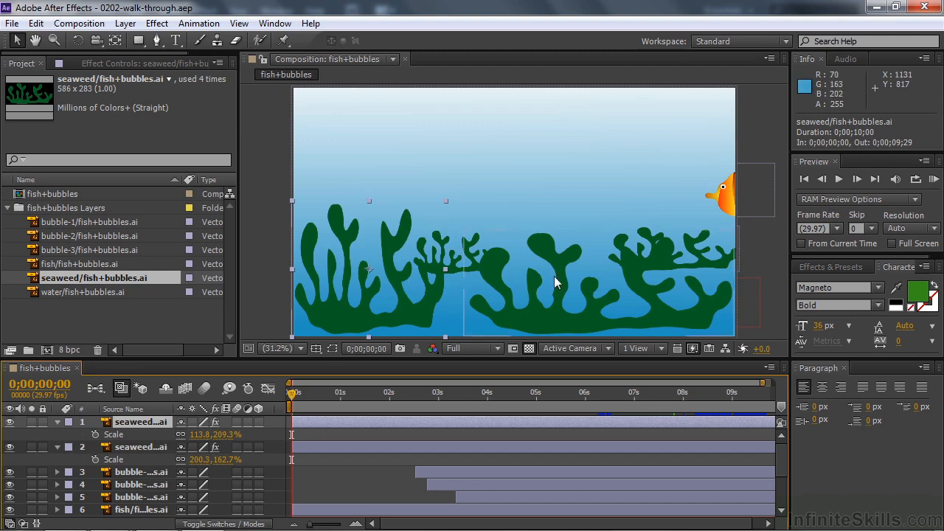
scroll(782, 459, "down", 3)
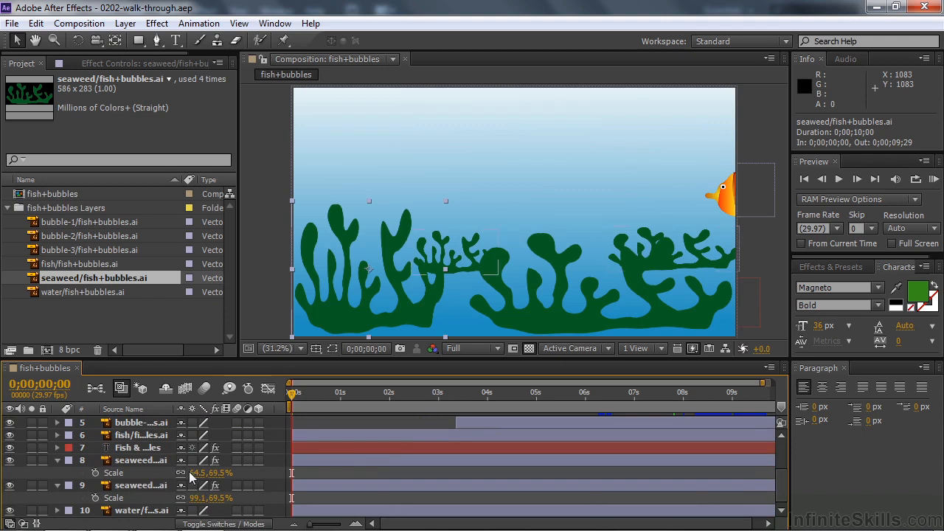
left_click(144, 461)
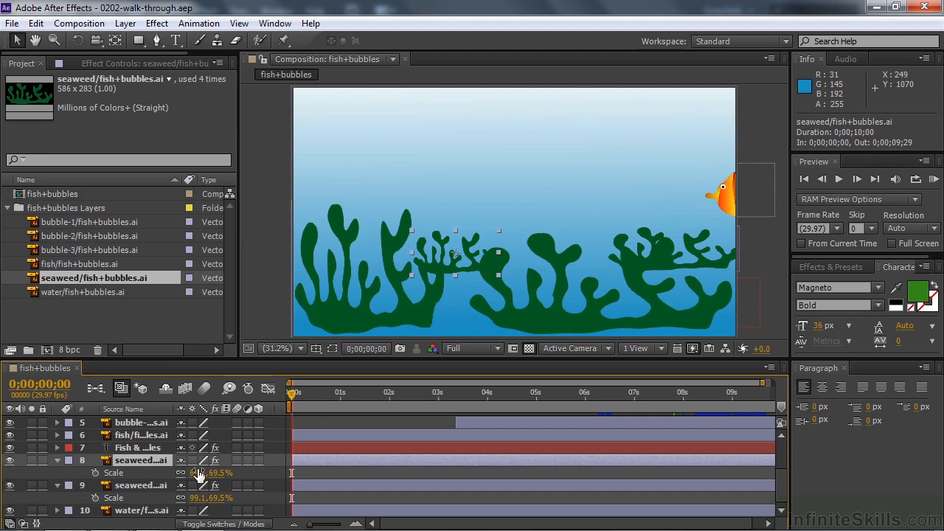
left_click(152, 486)
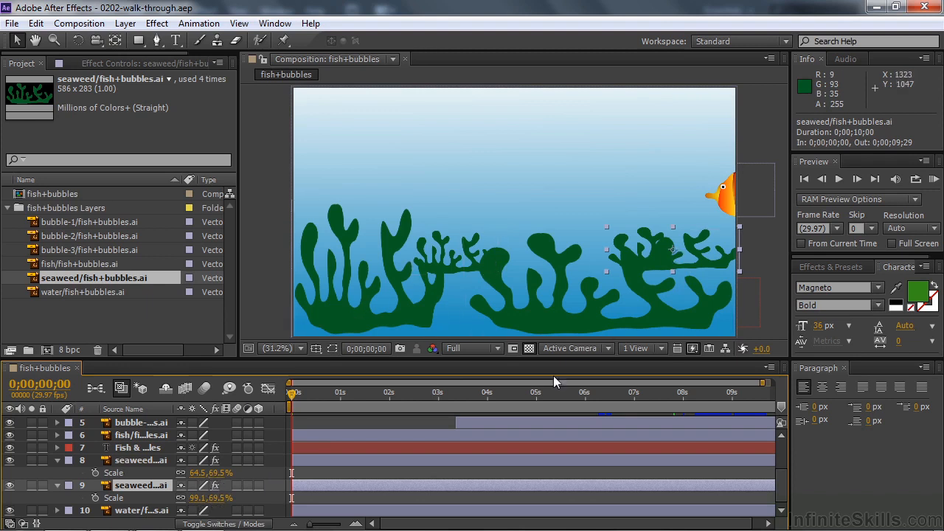
Step: Set the current time to 0;00;01;22 and check the stacking order of the water layer and seaweed layers 9 and 8 relative to the fish
left_click(404, 393)
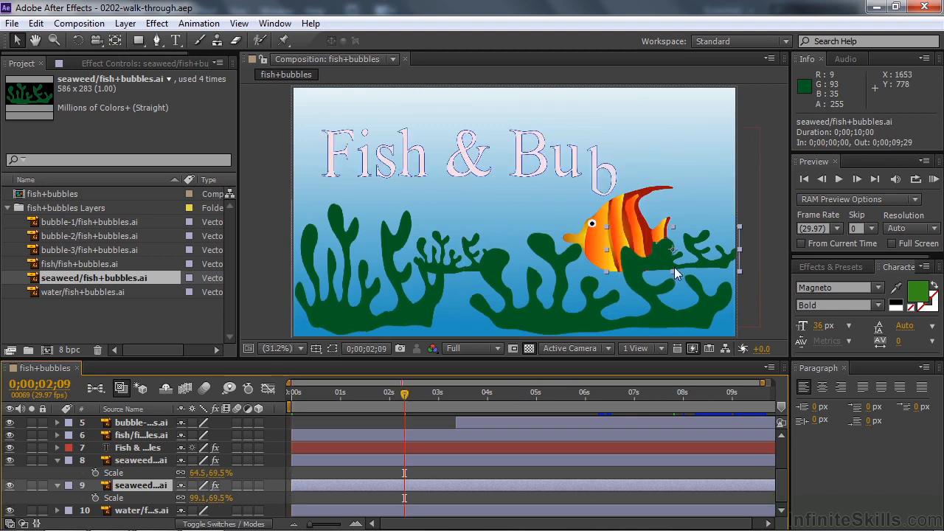
left_click_drag(404, 395, 377, 408)
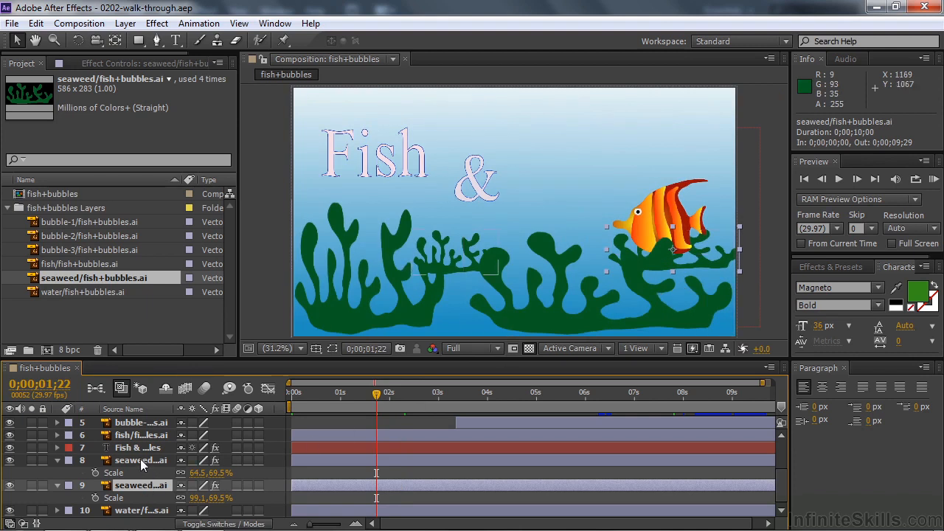
left_click(138, 510)
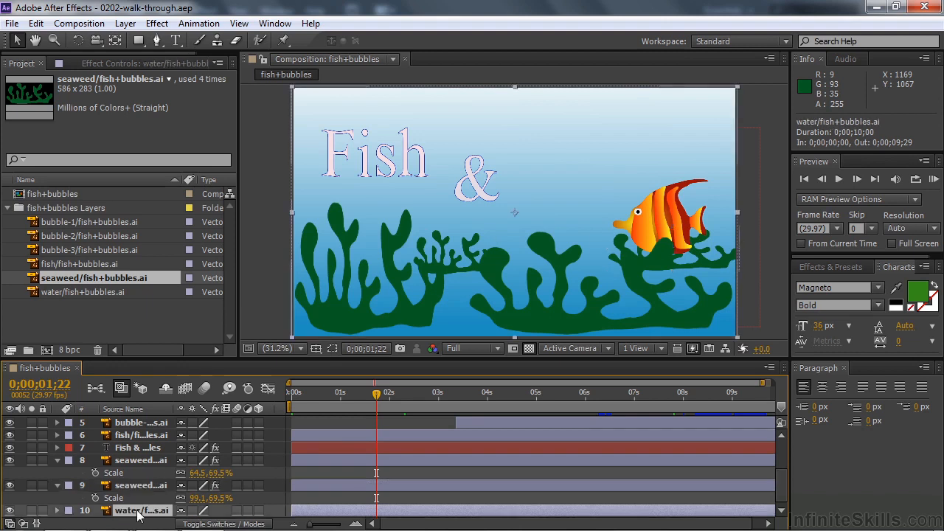
left_click(139, 487)
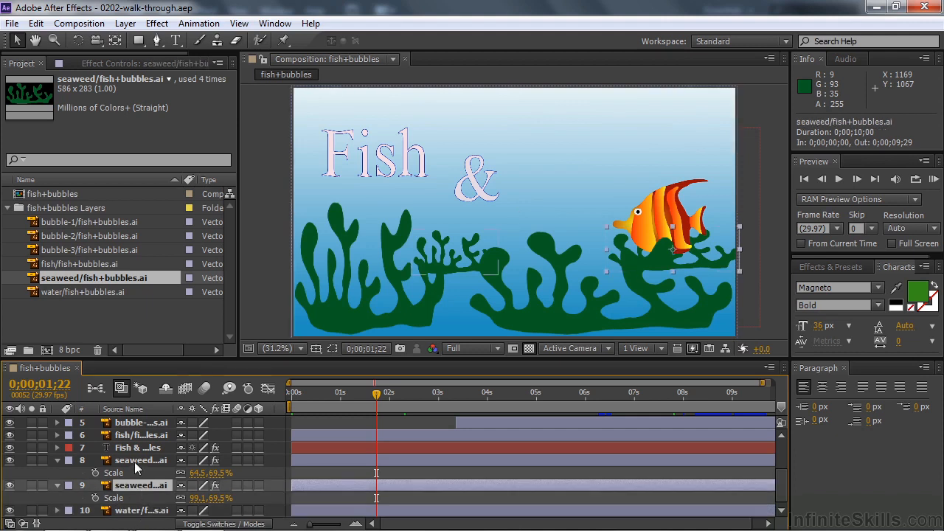
left_click(138, 463)
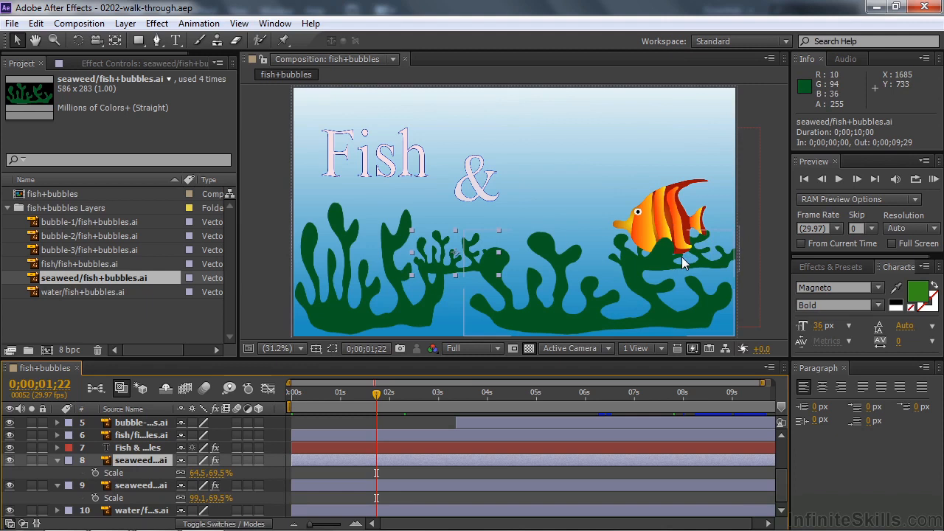
Step: Collapse the revealed Scale properties of seaweed layers 1 and 2
scroll(780, 496, "up", 3)
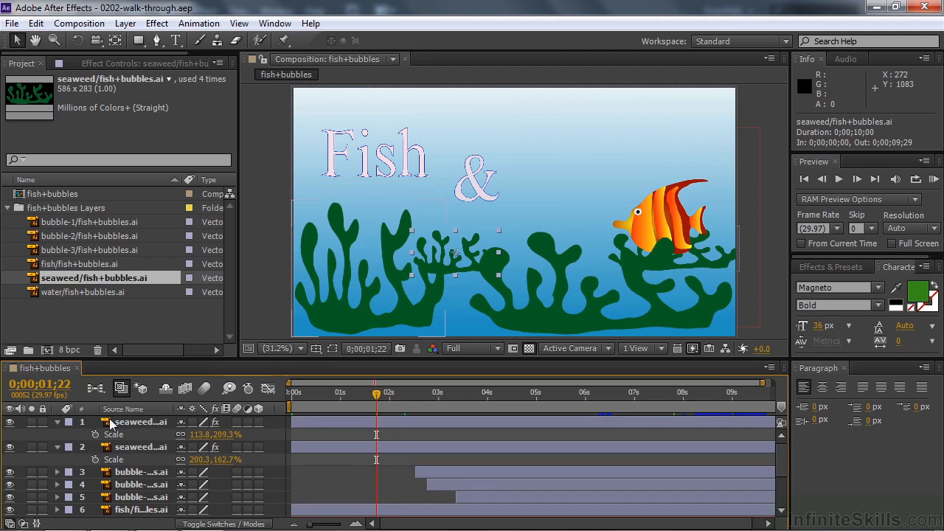
left_click(57, 422)
left_click(57, 435)
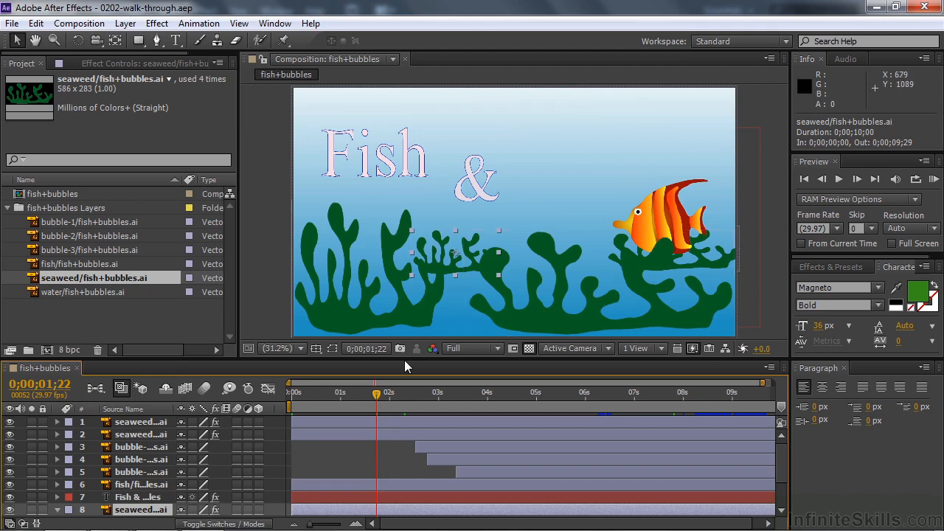
Step: Set the current time to 0;00;03;18 and reveal the Position property of the bubble-1 layer
left_click_drag(377, 398, 476, 417)
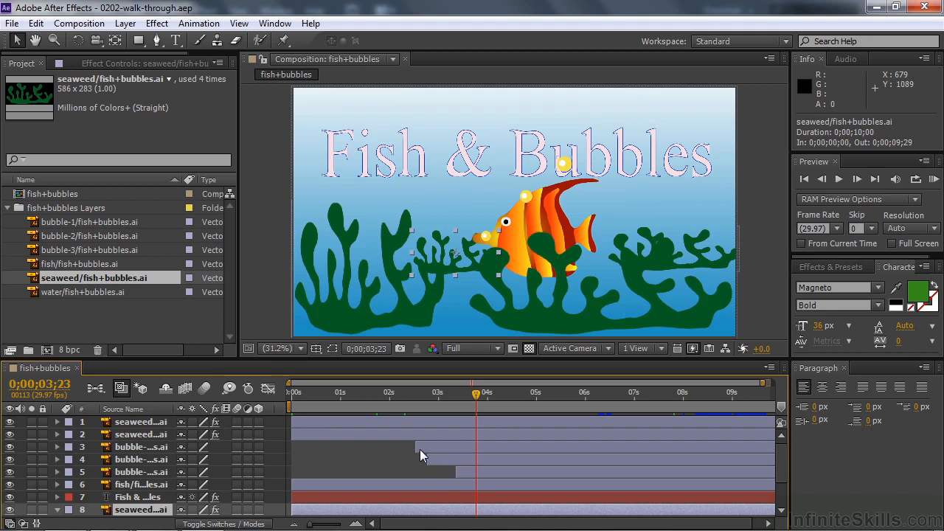
left_click_drag(479, 393, 471, 425)
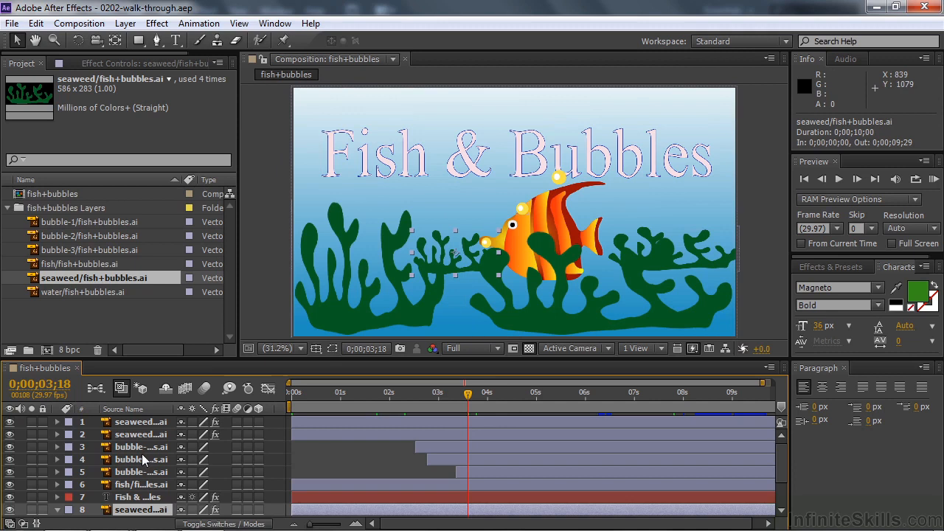
left_click(123, 450)
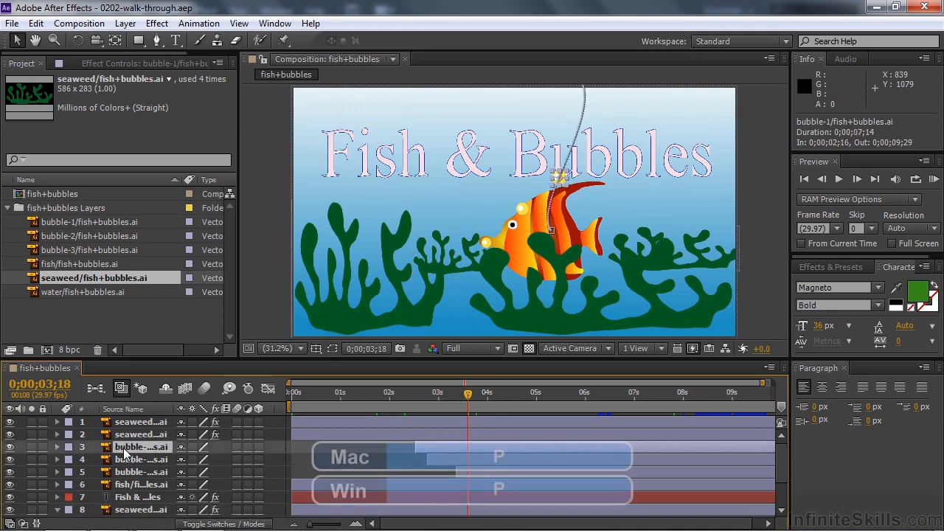
key("p")
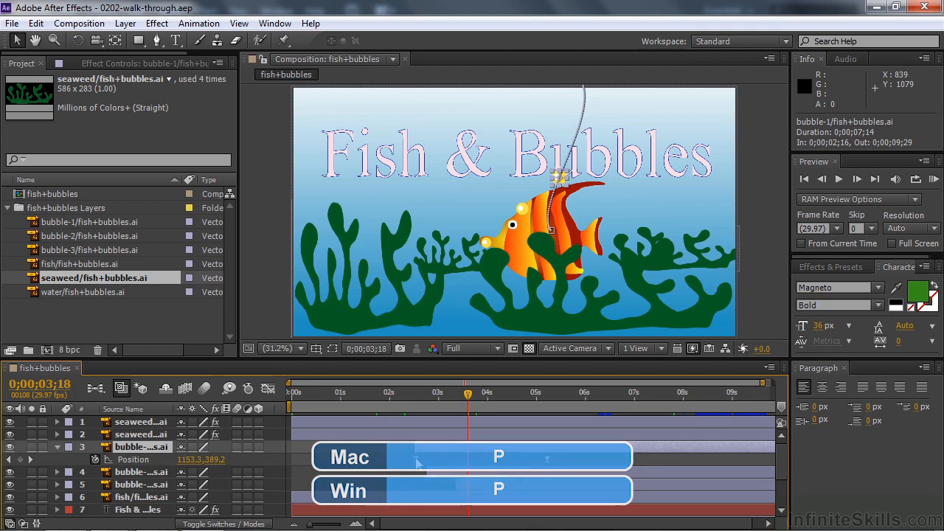
Step: Adjust the Bezier handles at both ends of the bubble-1 motion path and check the bubble at 0;00;02;20
mouse_move(417, 461)
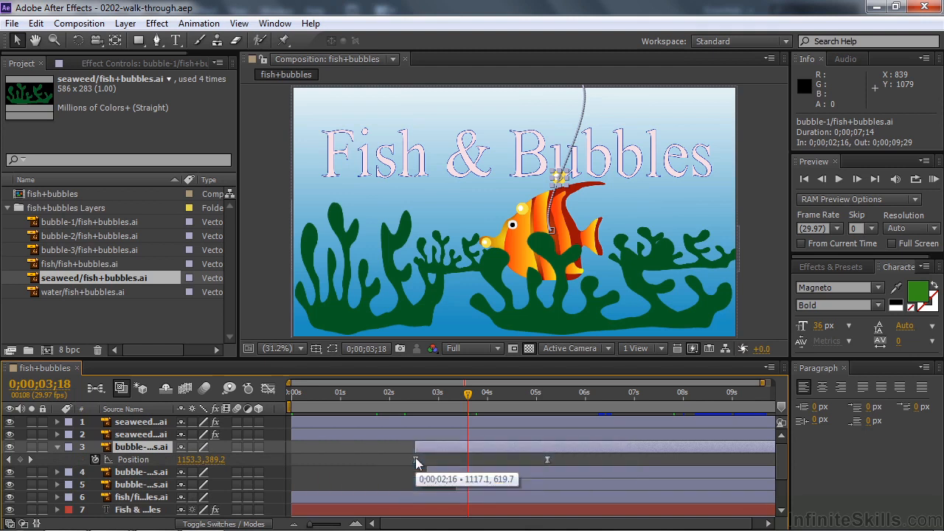
mouse_move(549, 461)
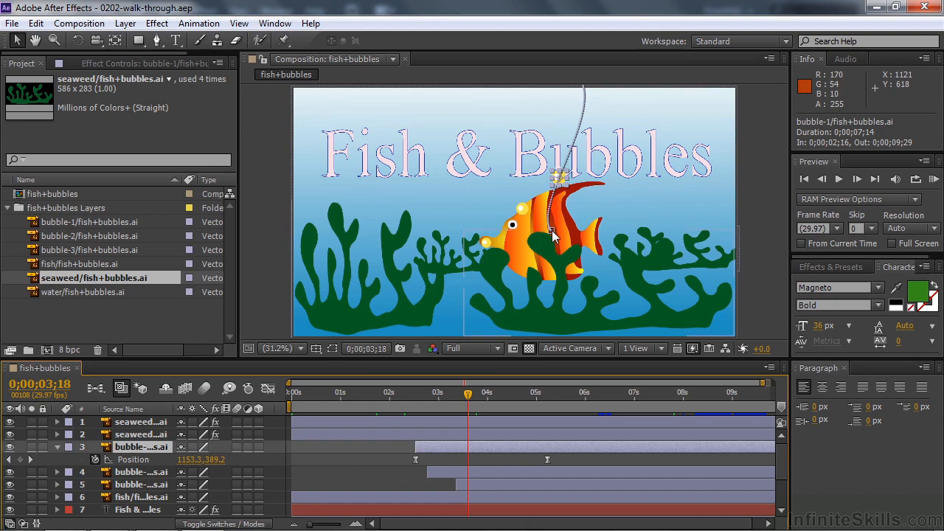
left_click(552, 230)
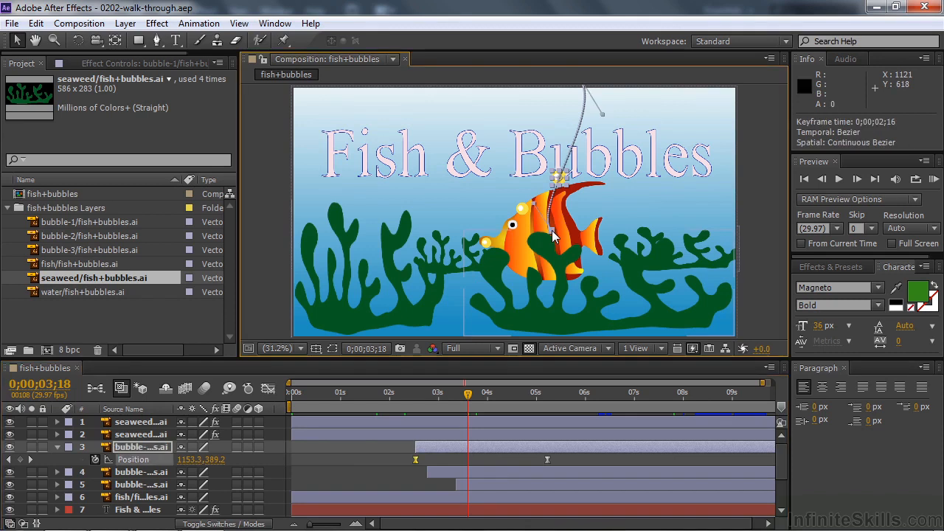
mouse_move(533, 200)
left_mouse_down()
mouse_move(549, 197)
mouse_move(534, 203)
left_mouse_up()
mouse_move(603, 114)
left_mouse_down()
mouse_move(610, 120)
mouse_move(591, 112)
mouse_move(599, 125)
left_mouse_up()
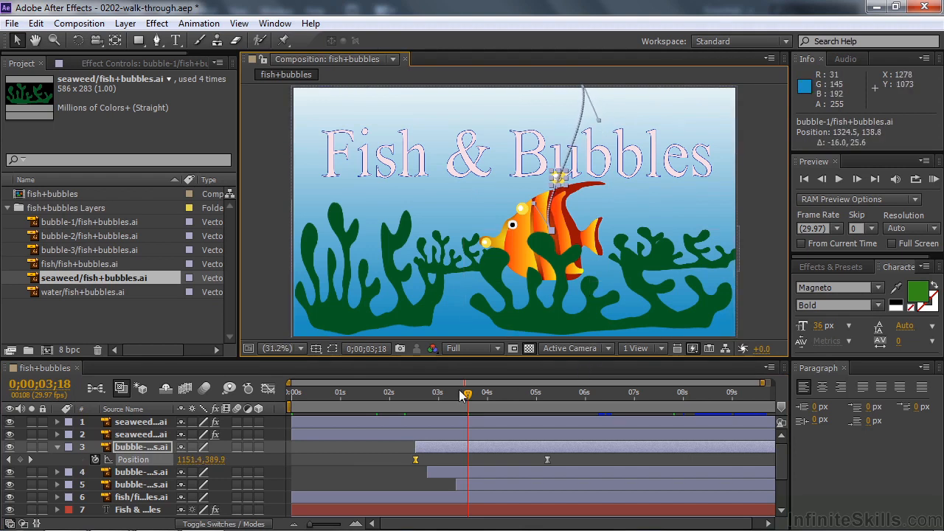
left_click(471, 396)
left_click_drag(473, 399, 423, 405)
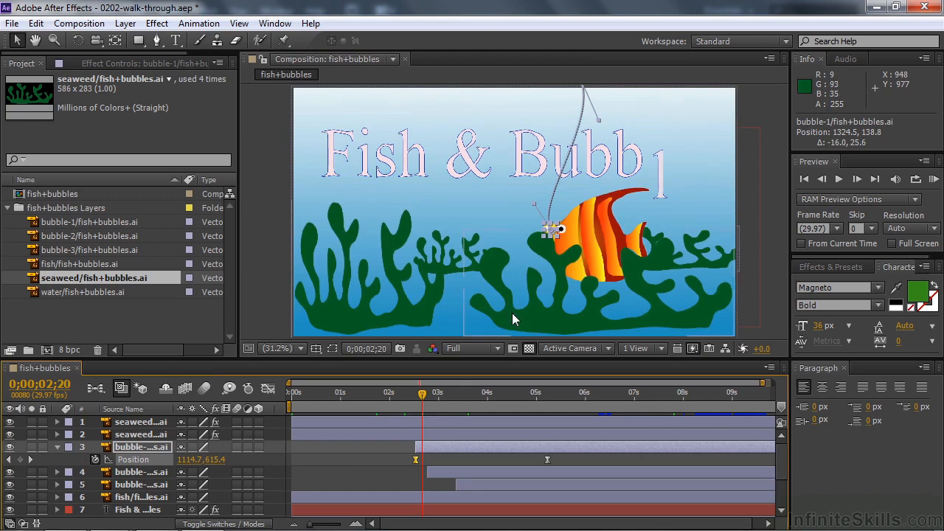
Step: Examine the Wave Warp effect settings on seaweed layer 1 and preview the motion from 0;00;03;11 to 0;00;03;21
left_click(123, 425)
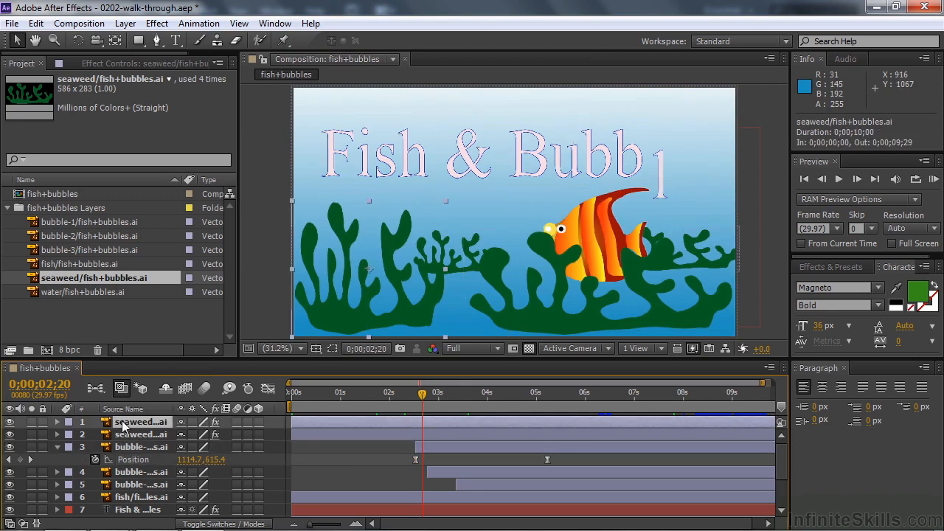
key("e")
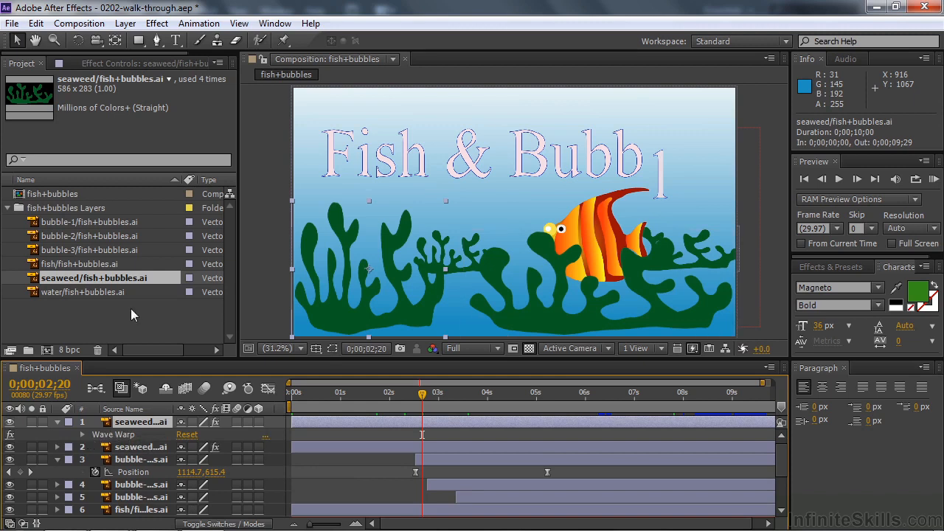
left_click(112, 63)
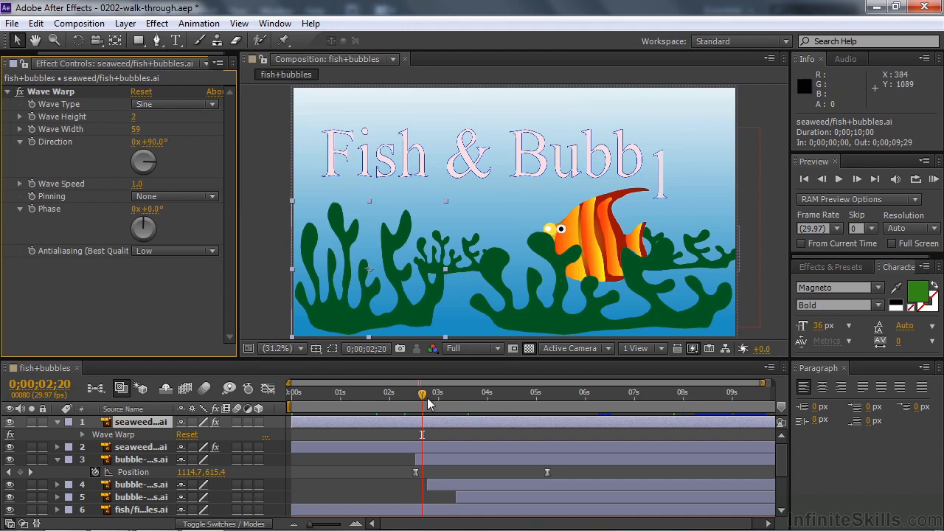
left_click_drag(428, 402, 456, 401)
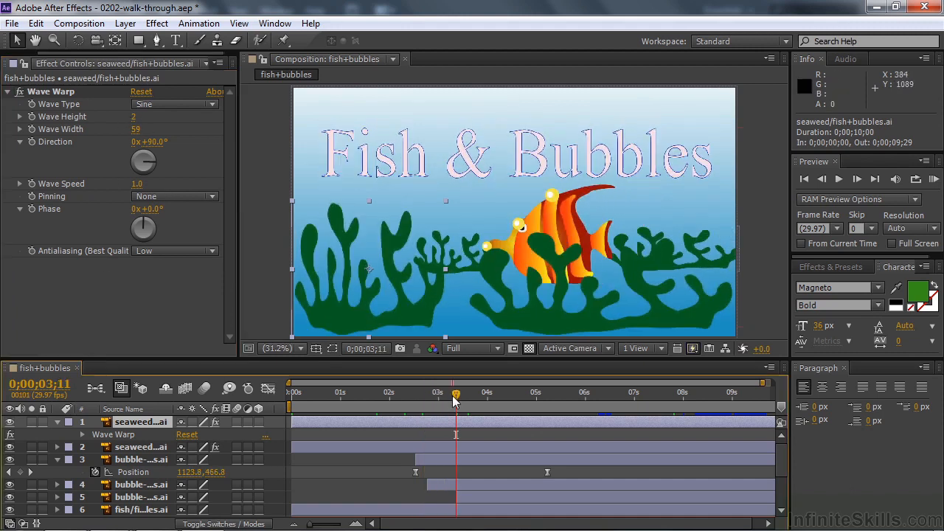
key("space")
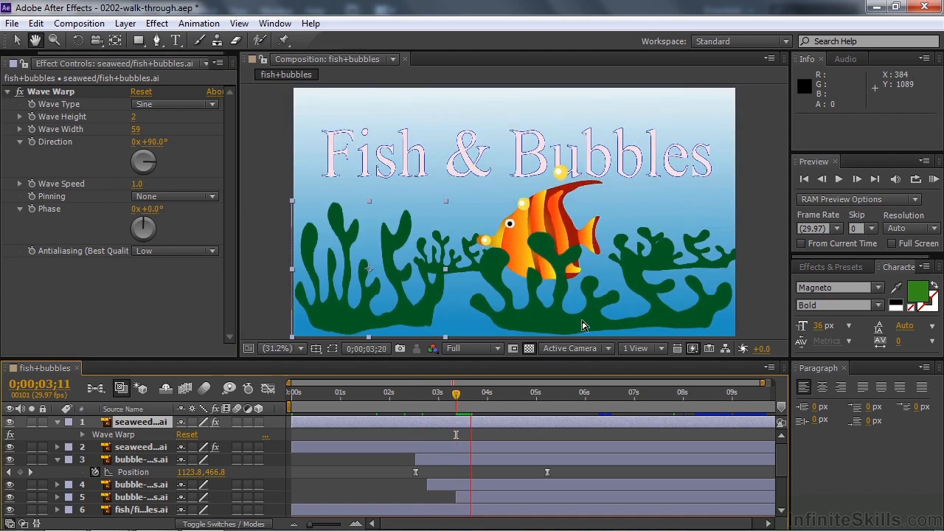
left_click(473, 394)
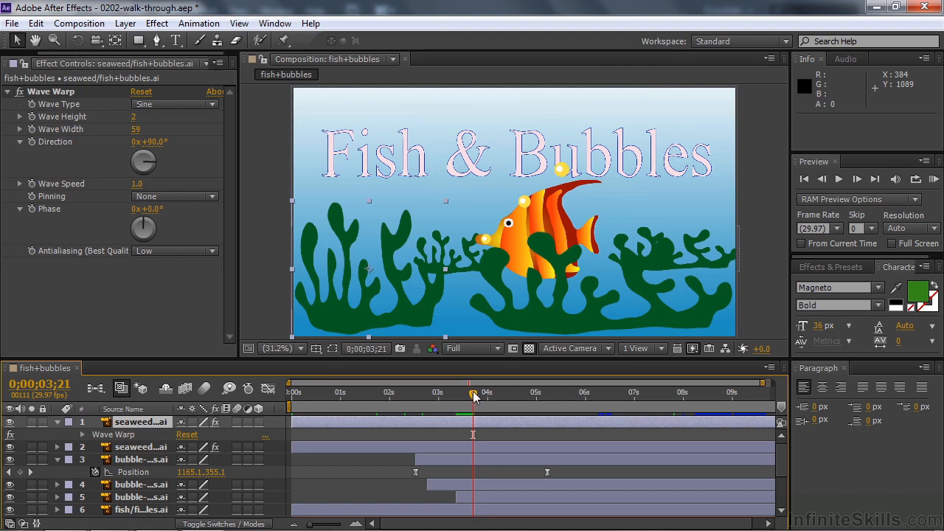
Step: Return the current time to 0;00;00;00 and collapse the revealed properties of the bubble-1 layer and seaweed layer 1
left_click_drag(473, 395, 289, 408)
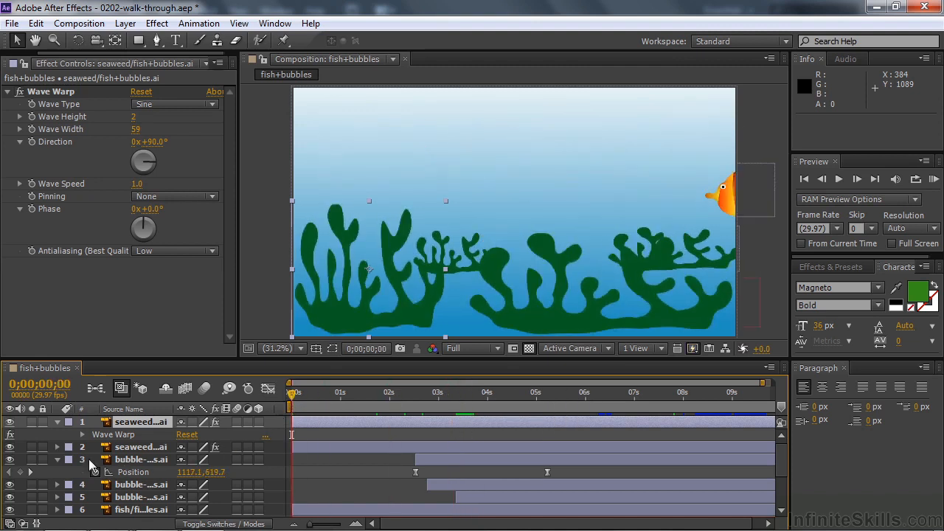
left_click(58, 459)
left_click(56, 421)
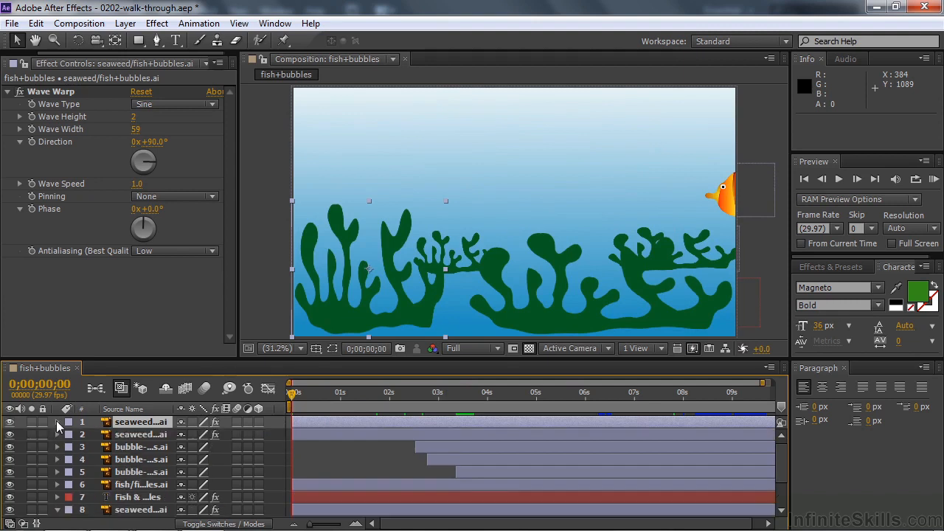
Step: Reveal the Position and Scale keyframes of the fish layer and examine them along the timeline
left_click(118, 486)
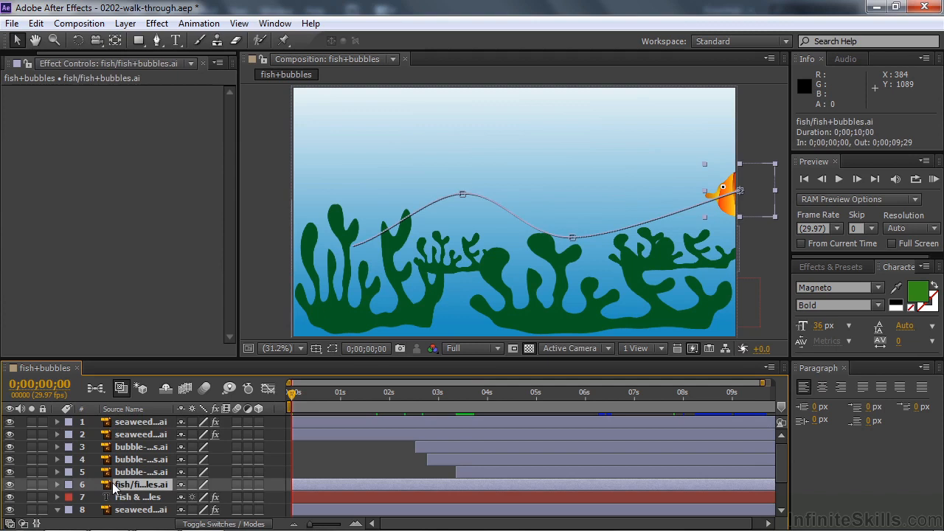
key("u")
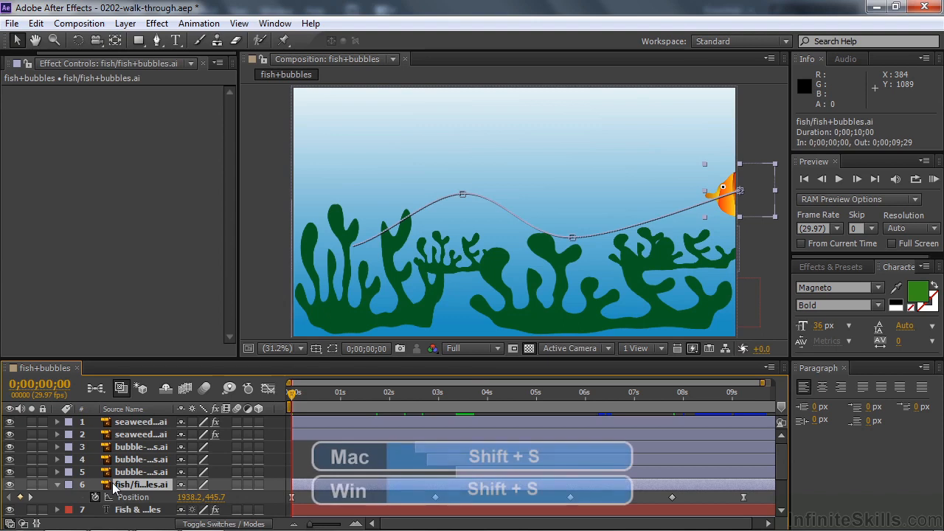
key("shift+s")
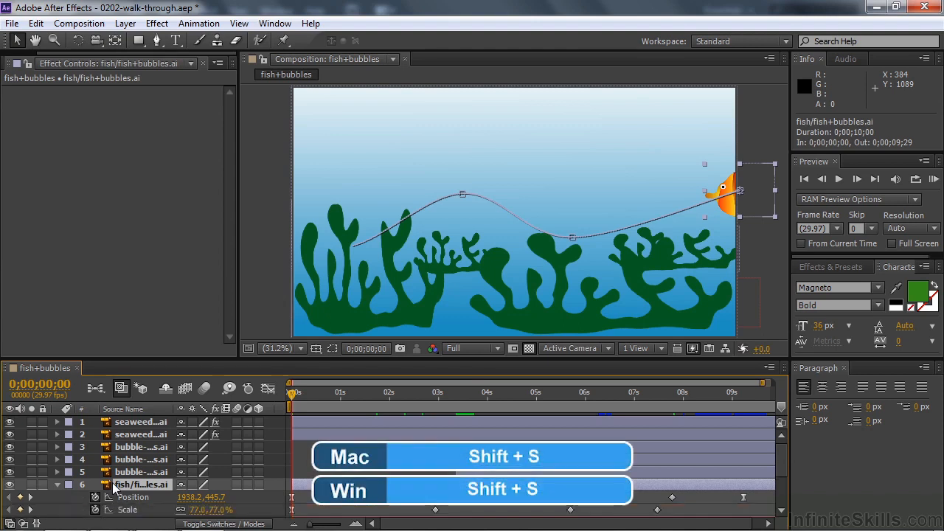
mouse_move(782, 462)
left_mouse_down()
mouse_move(776, 480)
mouse_move(779, 471)
left_mouse_up()
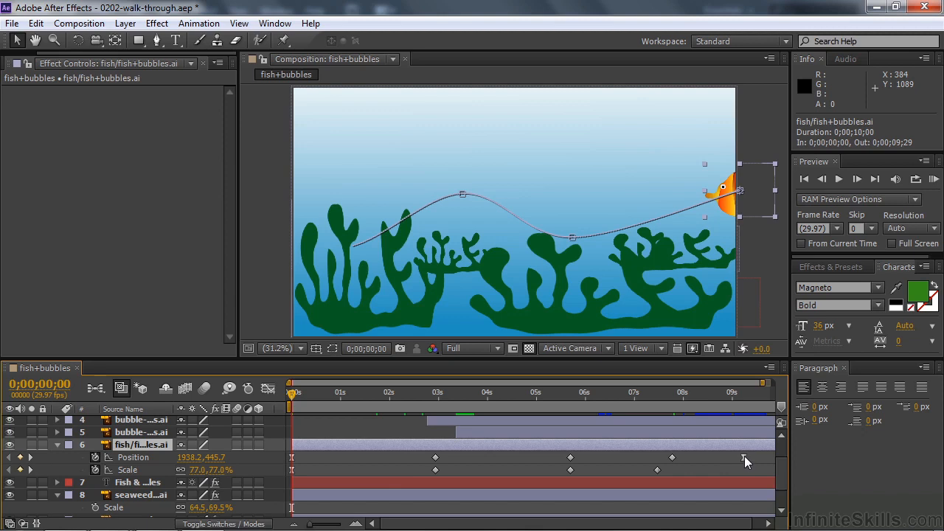
mouse_move(744, 456)
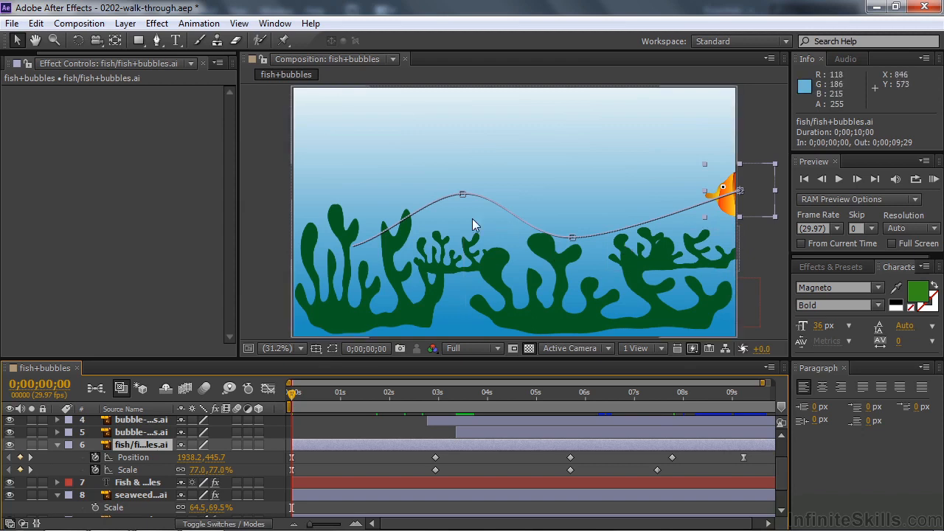
Step: Scrub to 0;00;00;26 and match the fish's motion path points to its Position keyframes by selecting them individually
key("space")
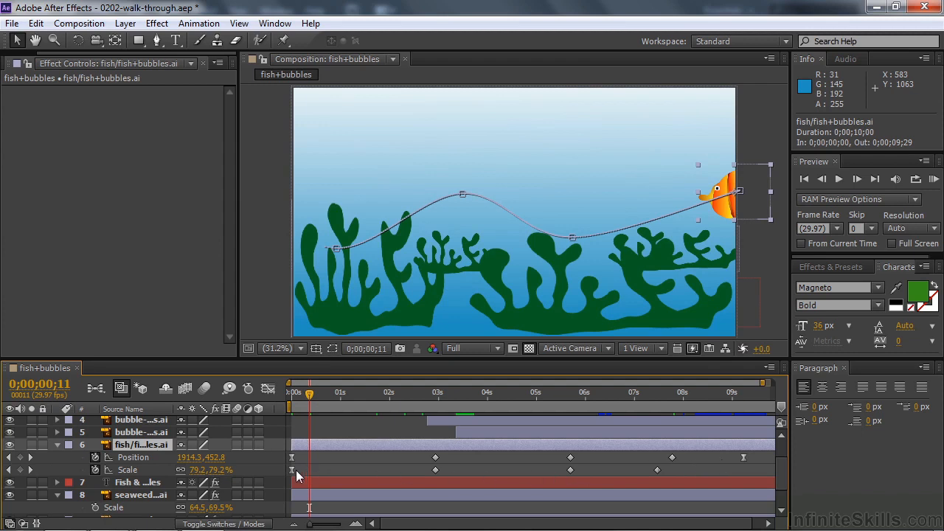
left_click_drag(322, 403, 336, 408)
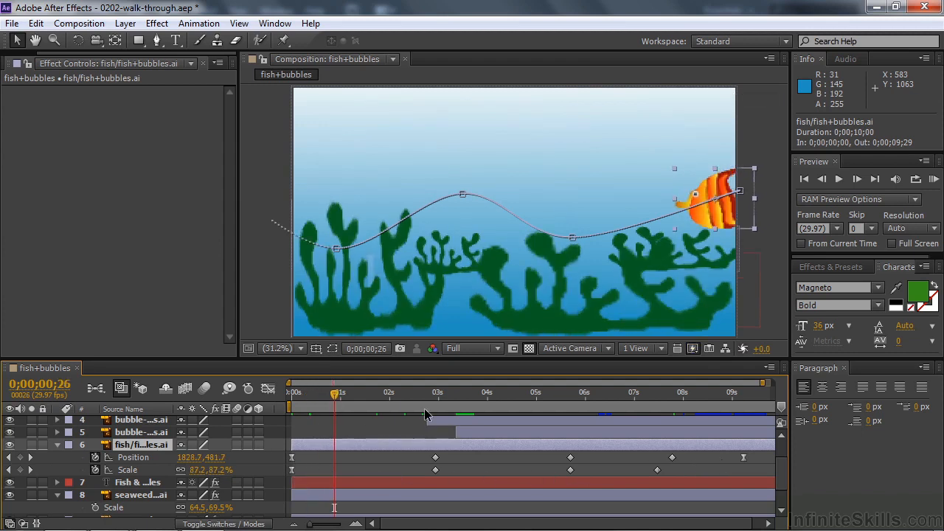
left_click(573, 238)
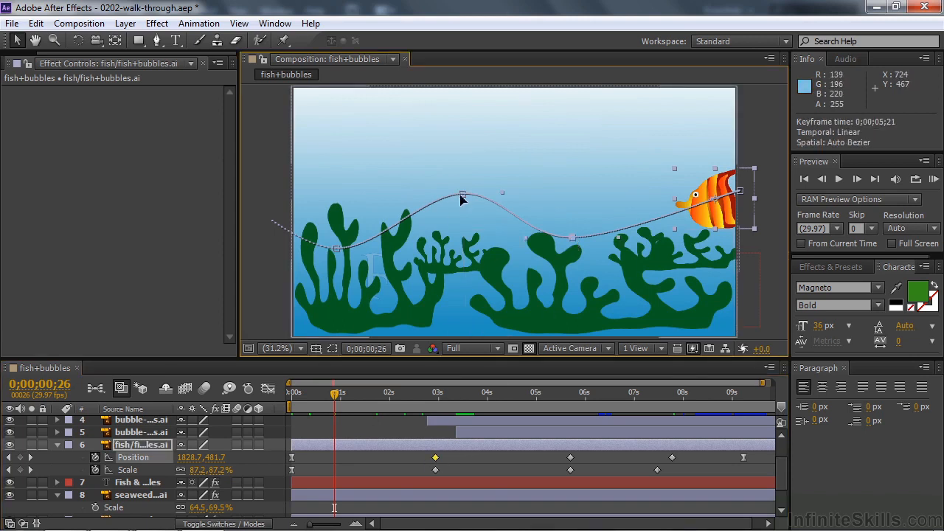
left_click(571, 458)
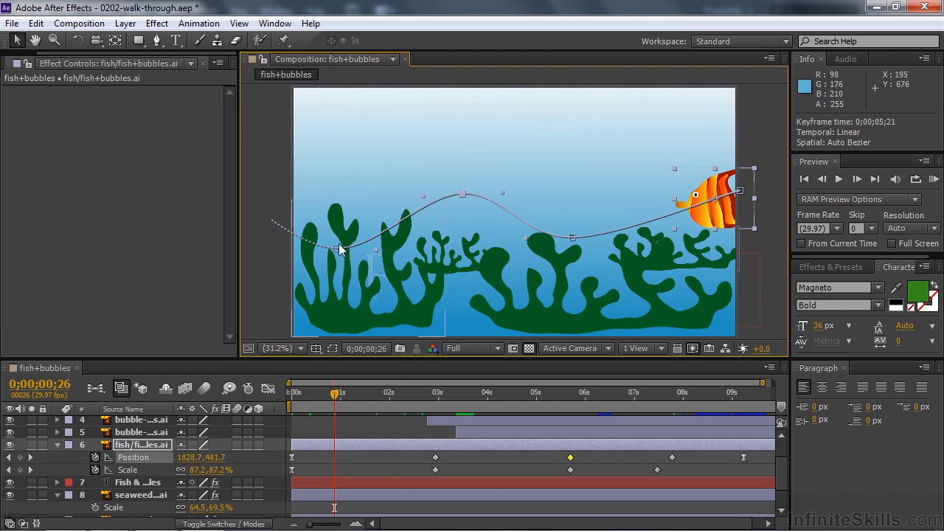
left_click(673, 458)
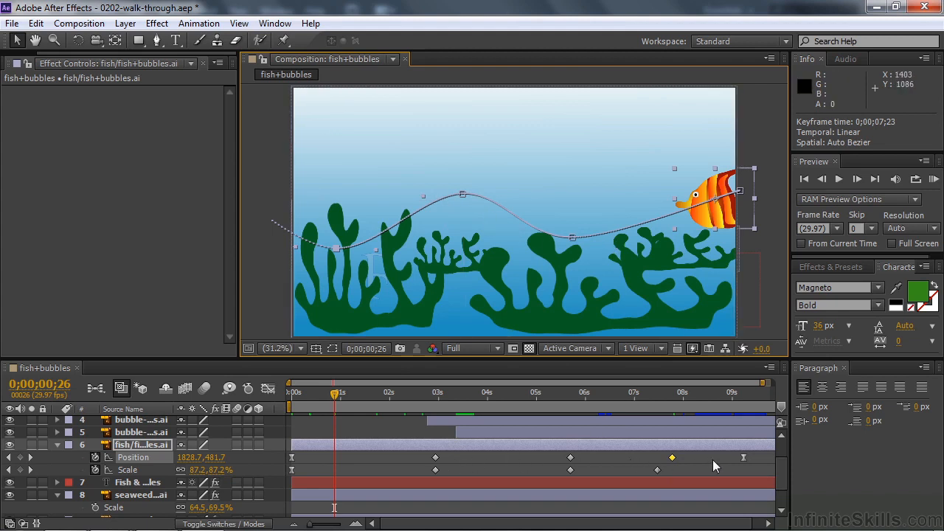
Step: Go to the fish's Position keyframe at 0;00;02;28 and move the fish to about 1227, 671
key("space")
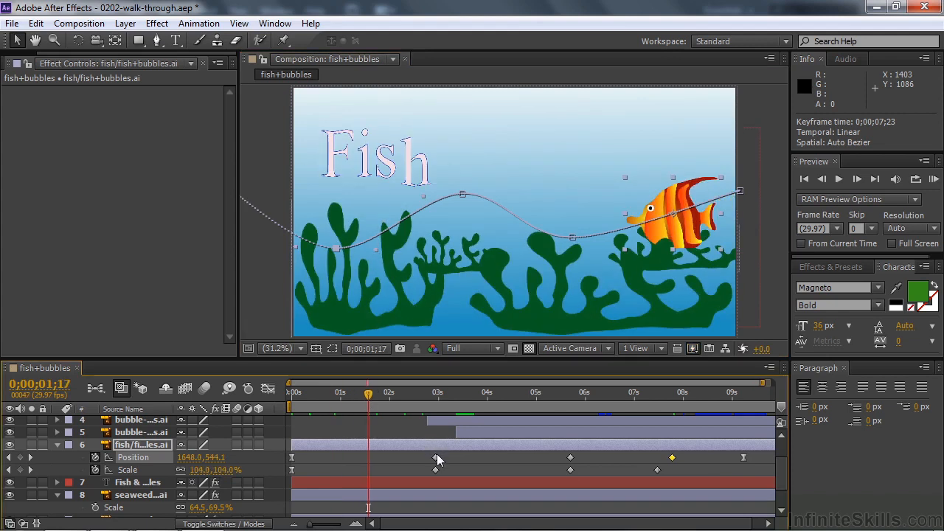
left_click(30, 458)
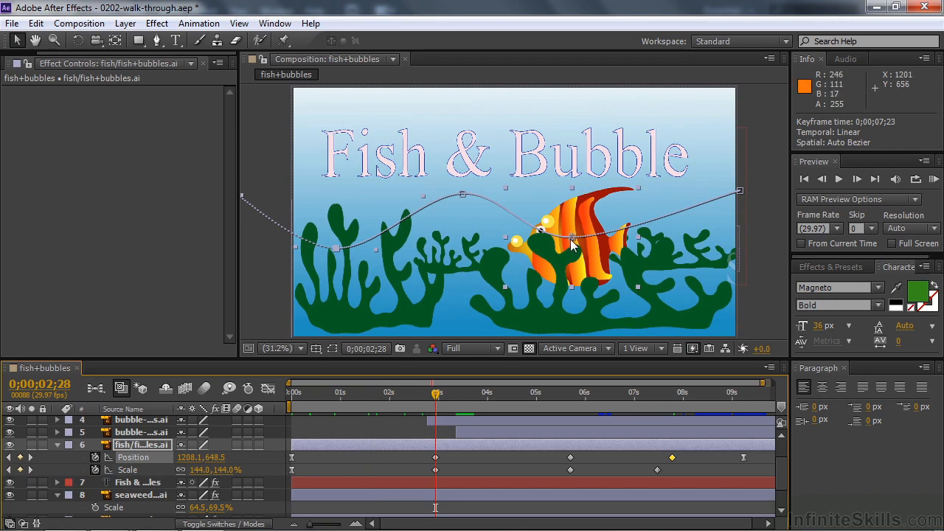
mouse_move(574, 240)
left_mouse_down()
mouse_move(583, 220)
mouse_move(576, 255)
mouse_move(577, 242)
left_mouse_up()
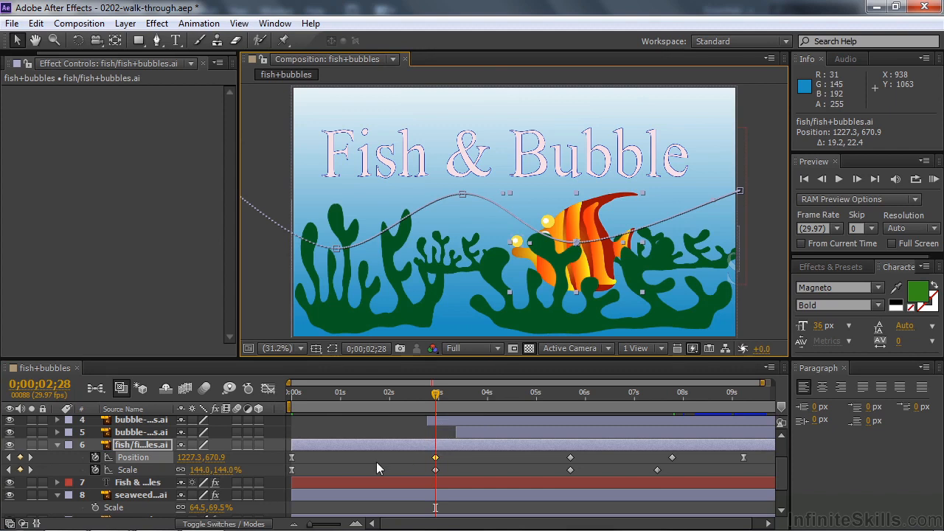
Step: Collapse the revealed properties of the fish layer and seaweed layers 8 and 9
left_click(58, 446)
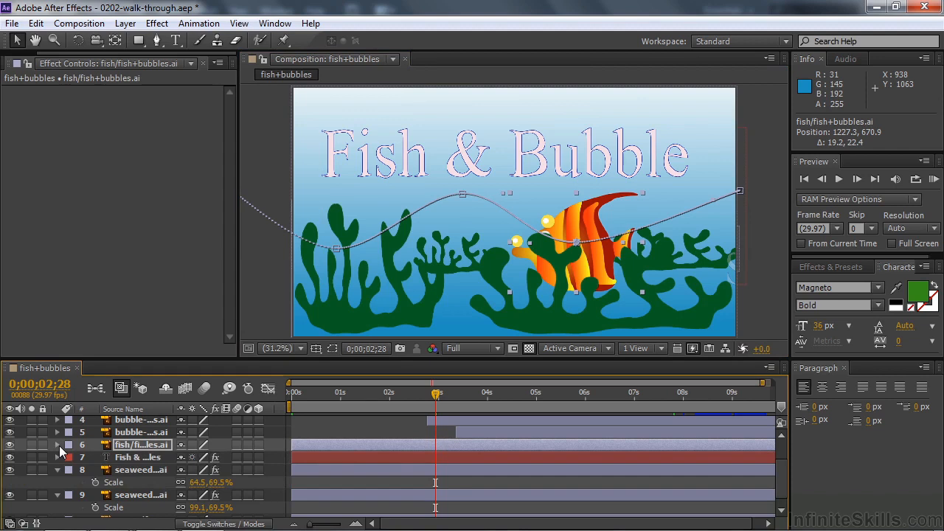
left_click(58, 471)
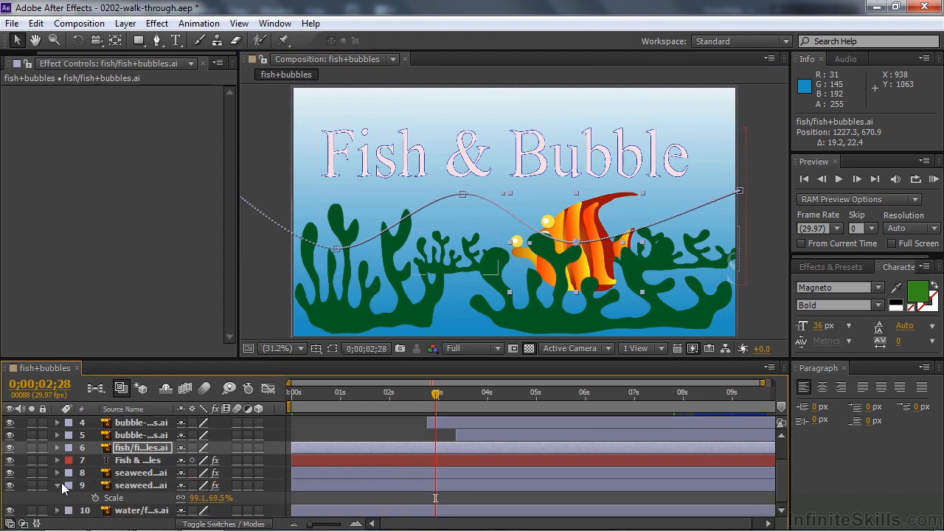
left_click(58, 483)
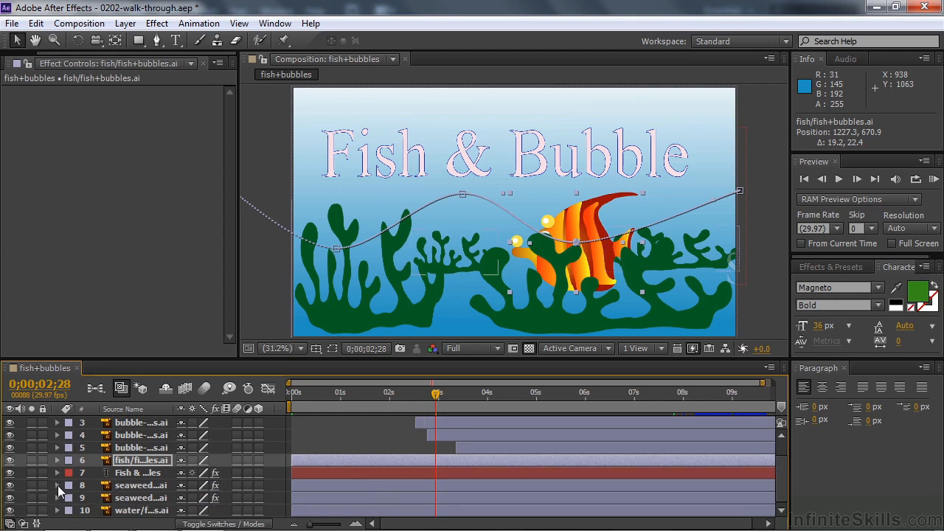
Step: Select the Fish & Bubbles text layer, expand its Text properties, and collapse Animator 1 and Animator 2
left_click(115, 473)
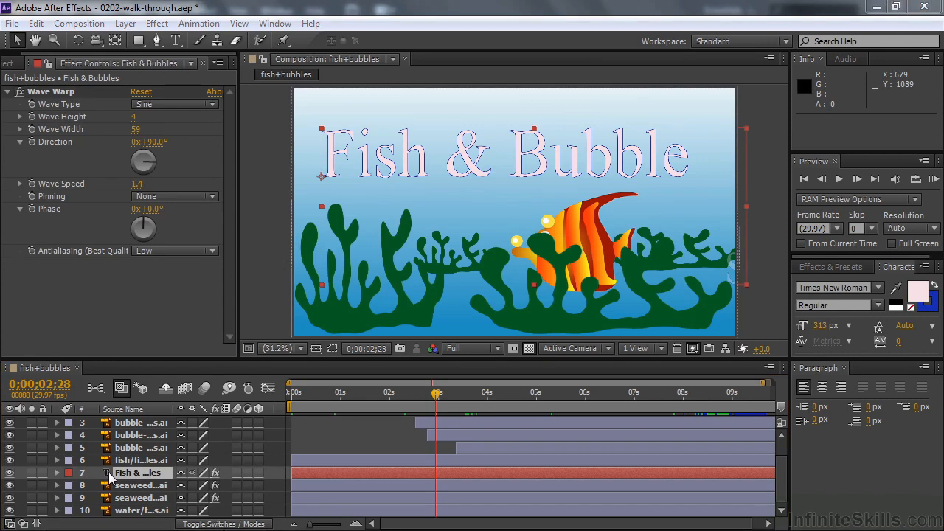
left_click(57, 472)
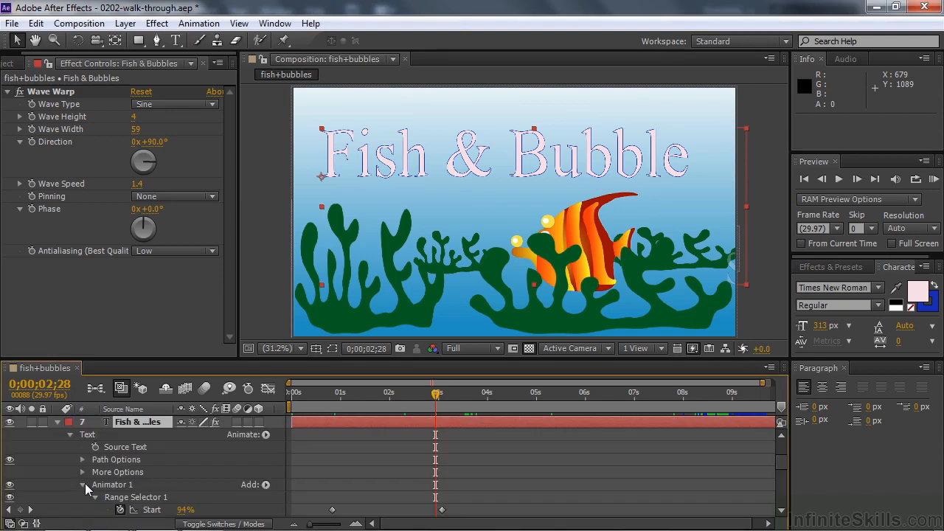
left_click(82, 485)
left_click(83, 497)
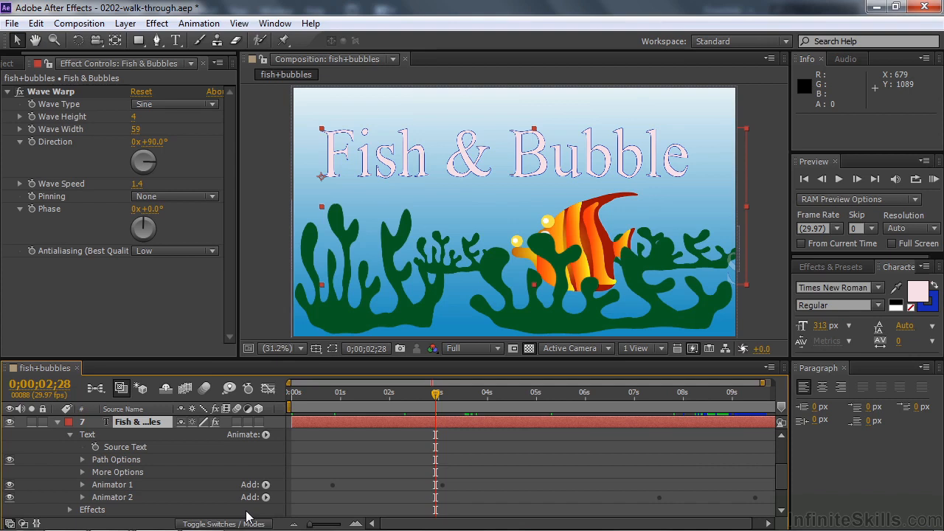
Step: Examine Animator 1's Range Selector, Position and Opacity settings, scrub back to 0;00;02;11 to see the letter animation, and collapse the animator
left_click(83, 484)
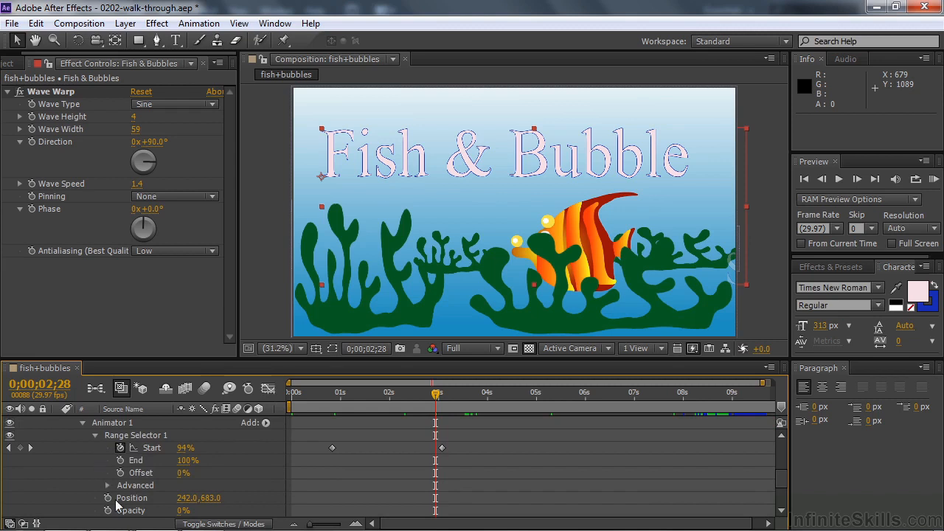
left_click_drag(436, 396, 408, 405)
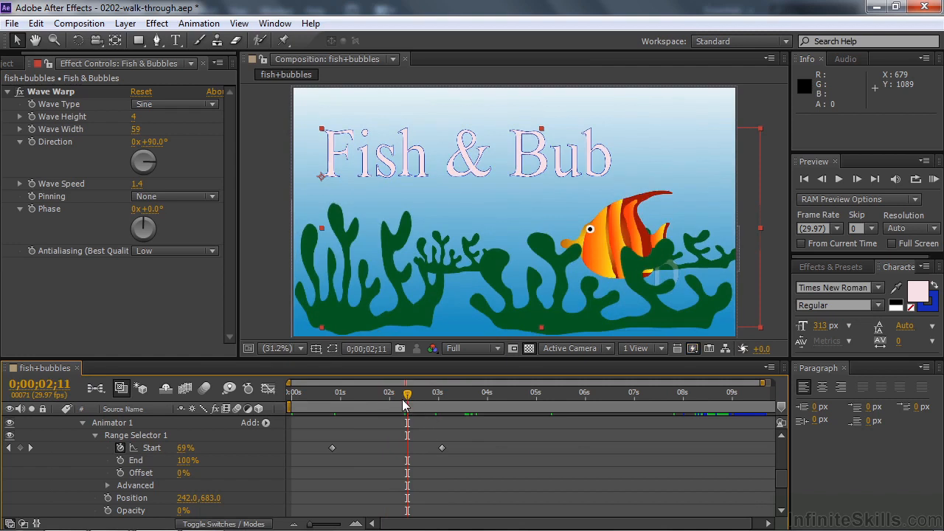
left_click(82, 423)
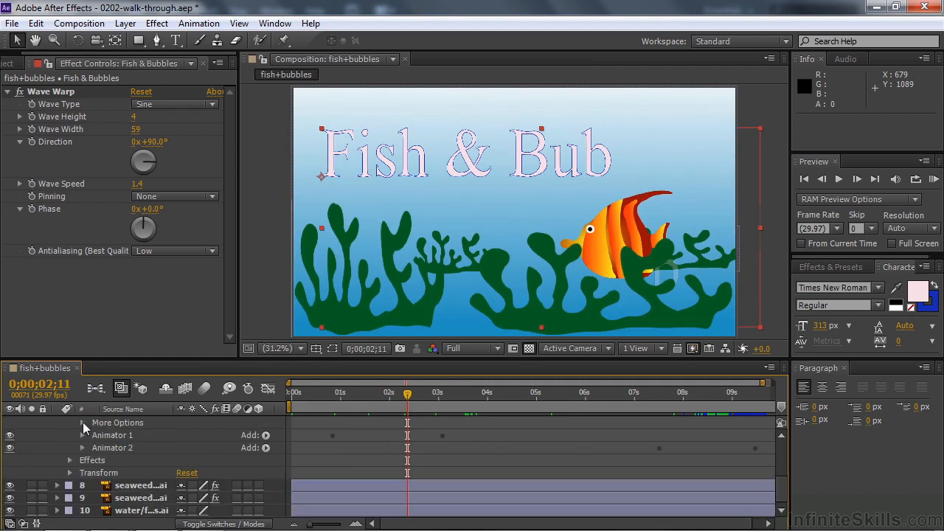
Step: Examine Animator 2's Range Selector and Opacity settings, return the current time to 0;00;00;00, and collapse the animator
left_click(82, 448)
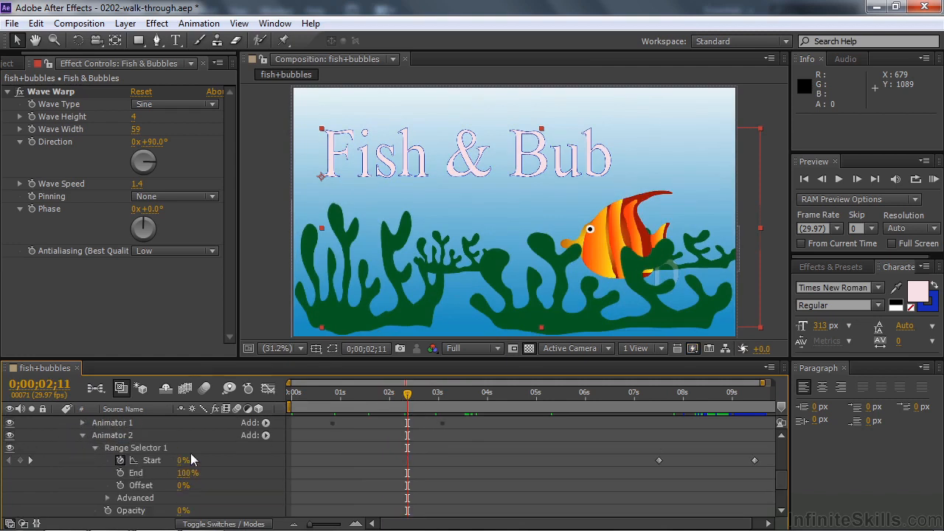
mouse_move(409, 393)
left_mouse_down()
mouse_move(621, 407)
mouse_move(739, 431)
mouse_move(416, 405)
mouse_move(290, 405)
left_mouse_up()
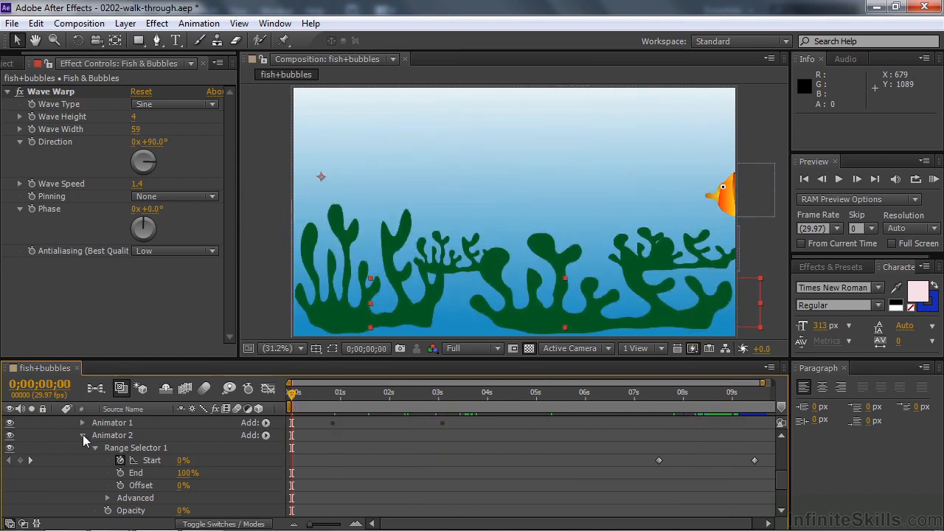
left_click(83, 435)
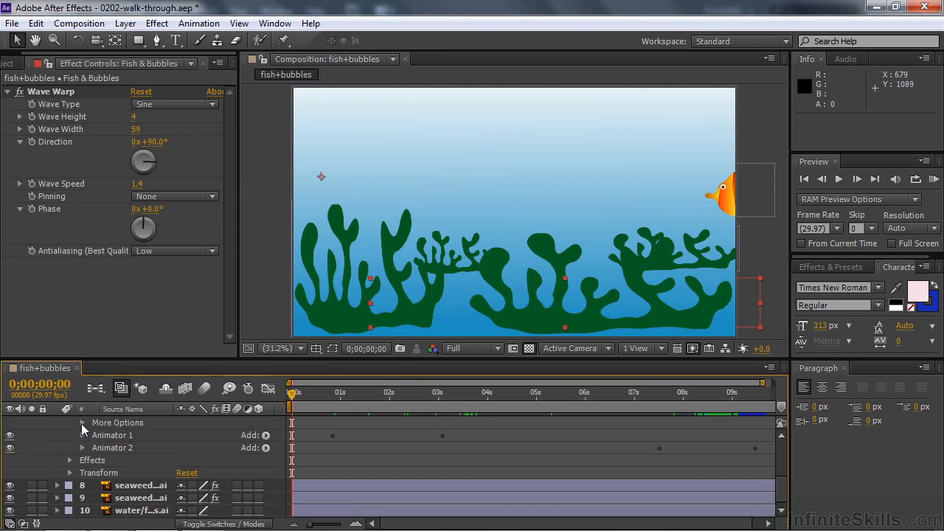
Step: Collapse the Fish & Bubbles text layer's properties so the timeline lists only the layers
left_click_drag(780, 494, 782, 449)
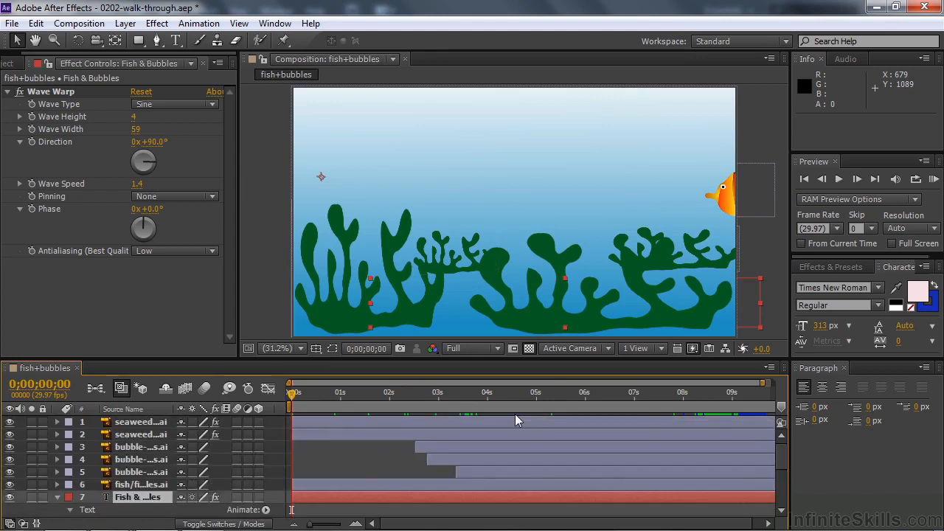
left_click(58, 498)
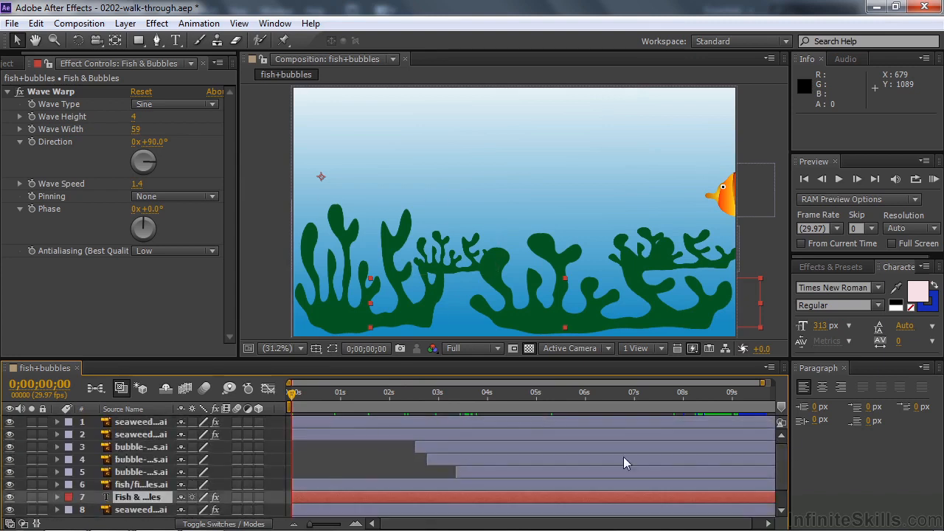
mouse_move(781, 468)
left_mouse_down()
mouse_move(784, 494)
mouse_move(791, 456)
left_mouse_up()
Step: Preview the fish+bubbles composition from the start, stop at 0;00;03;02, and return to the first frame
key("space")
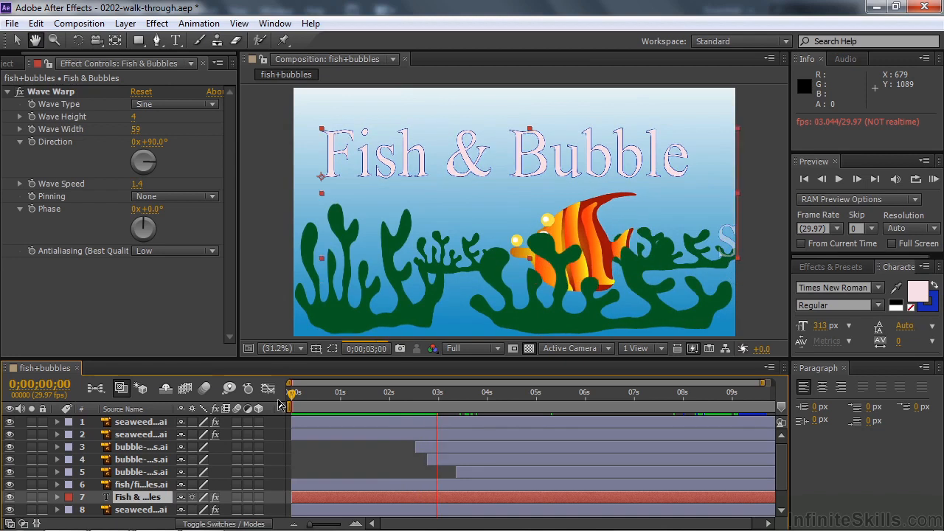
key("space")
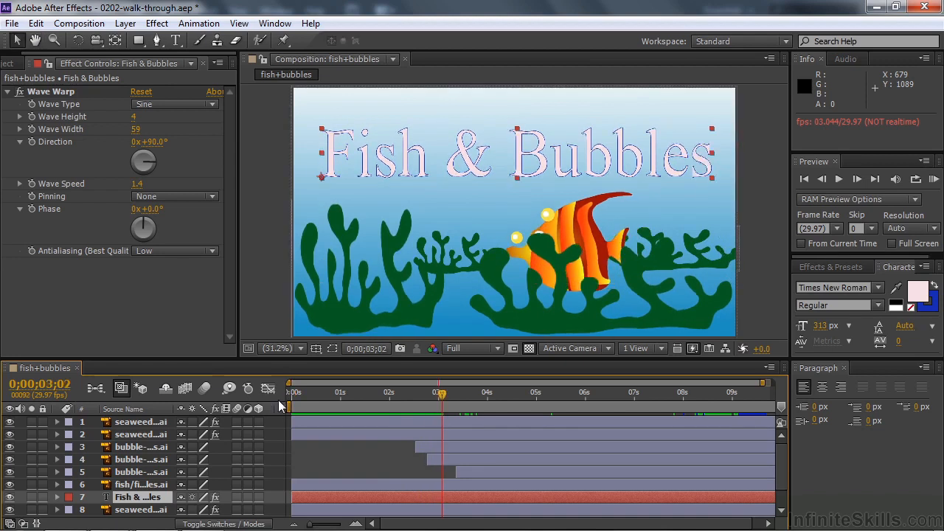
key("Home")
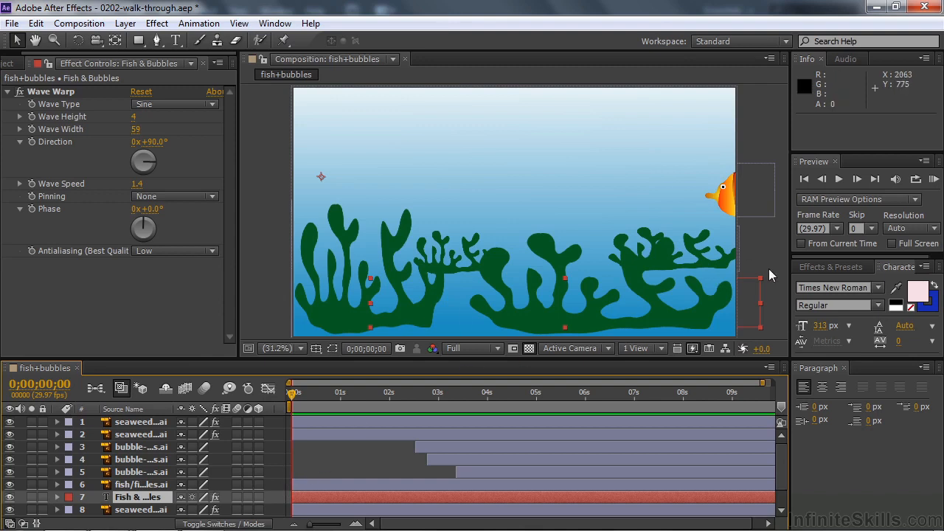
Step: Deselect the text layer and play the composition without layer handles, stopping at 0;00;02;26
left_click(323, 455)
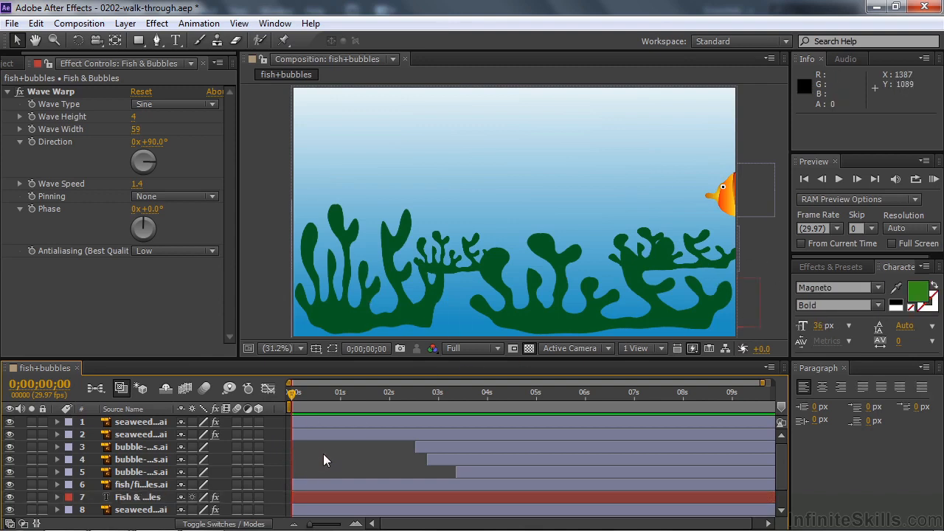
key("space")
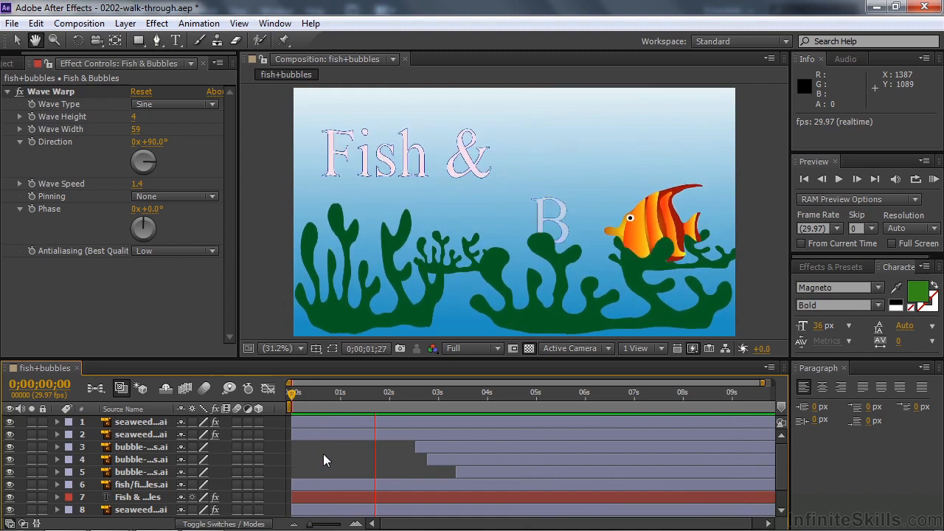
key("space")
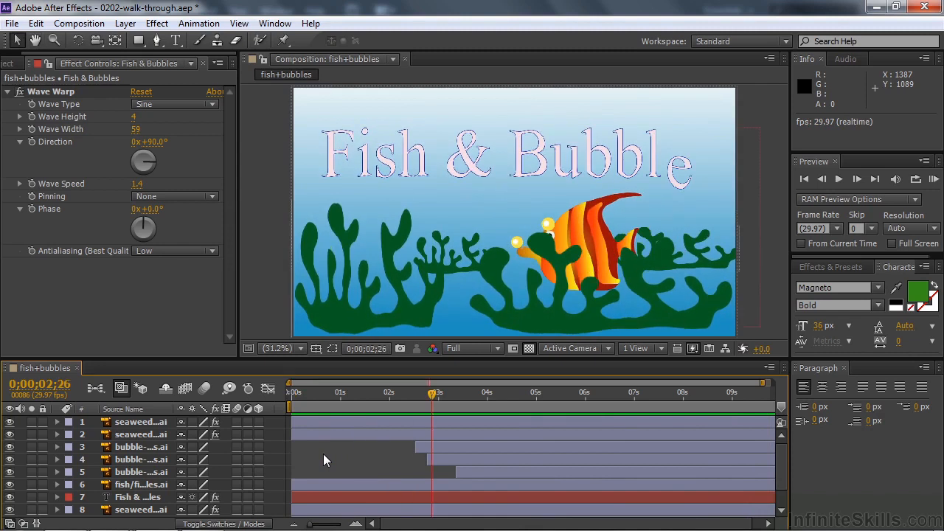